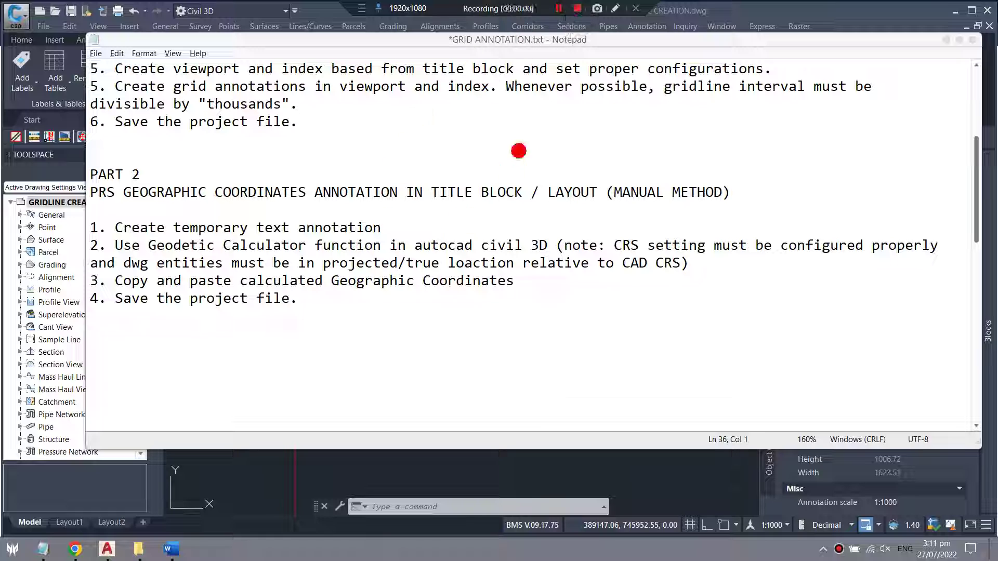
Read the PART 2 heading, GEOGRAPHIC COORDINATES title and step 1 in Notepad, then minimize it
{"action": "left_click_drag", "start_coordinate": [89, 173], "coordinate": [142, 171]}
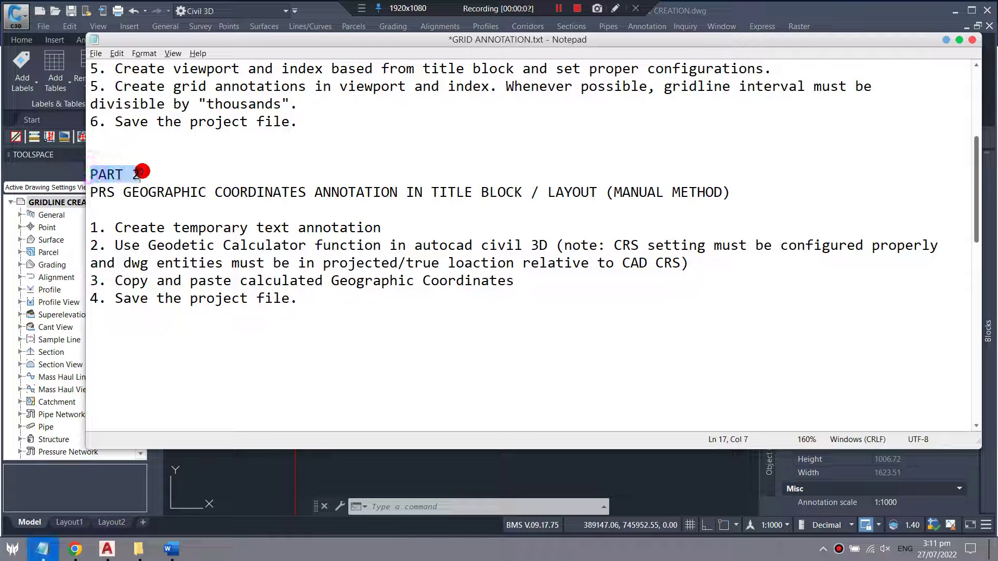
{"action": "left_click_drag", "start_coordinate": [90, 192], "coordinate": [727, 201]}
{"action": "left_click", "coordinate": [743, 206]}
{"action": "left_click_drag", "start_coordinate": [127, 195], "coordinate": [314, 196]}
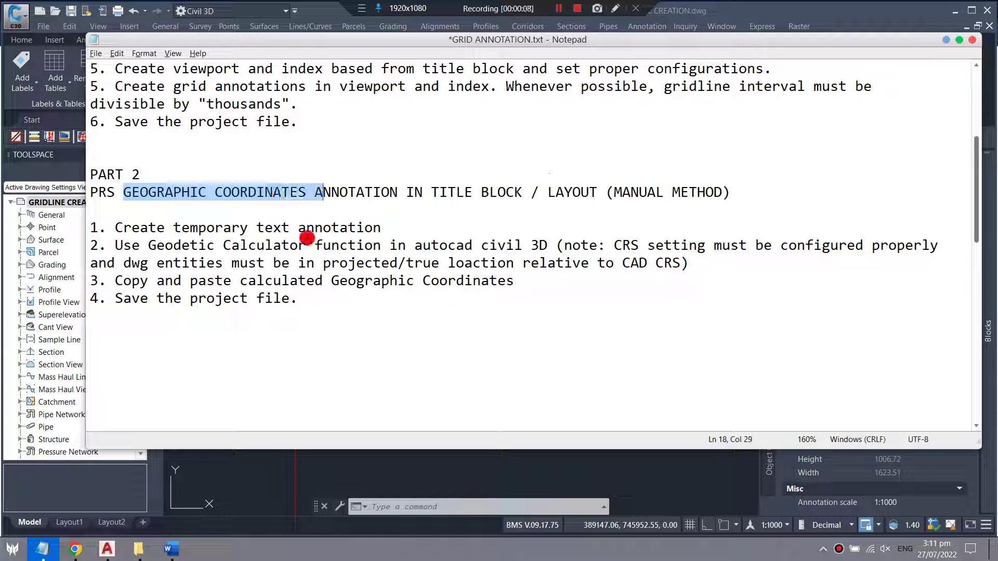
{"action": "left_click", "coordinate": [274, 221]}
{"action": "left_click_drag", "start_coordinate": [96, 226], "coordinate": [396, 228]}
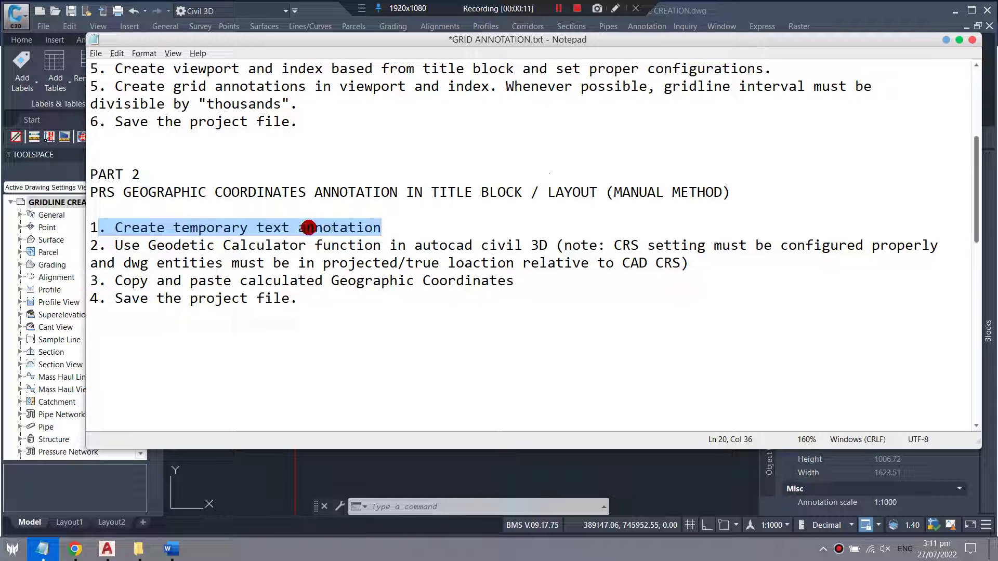
{"action": "left_click", "coordinate": [946, 39]}
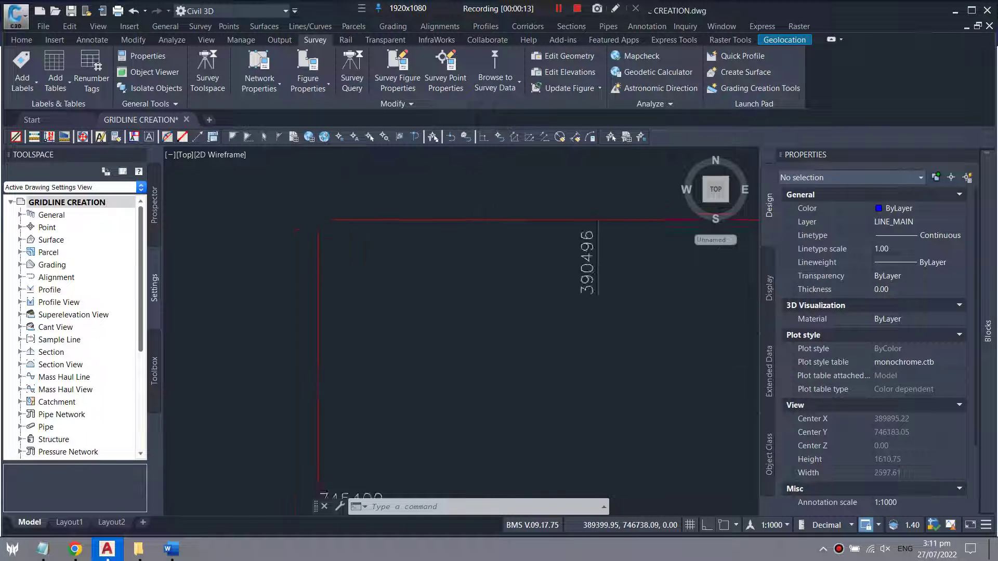
Select the map block and start moving it with M
{"action": "scroll", "coordinate": [446, 229], "scroll_direction": "down", "scroll_amount": 3}
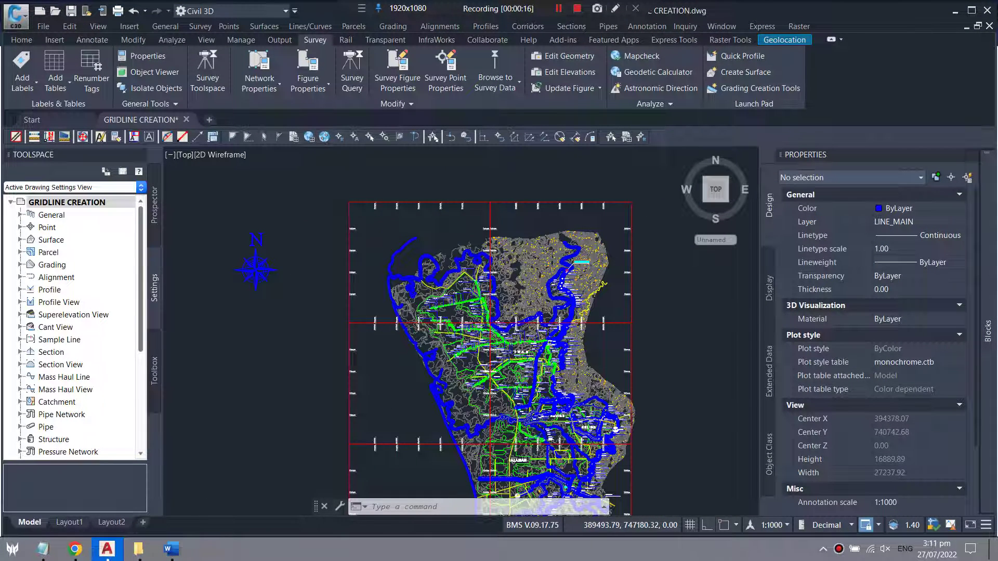
{"action": "scroll", "coordinate": [354, 190], "scroll_direction": "up", "scroll_amount": 3}
{"action": "scroll", "coordinate": [329, 179], "scroll_direction": "up", "scroll_amount": 2}
{"action": "scroll", "coordinate": [341, 178], "scroll_direction": "down", "scroll_amount": 6}
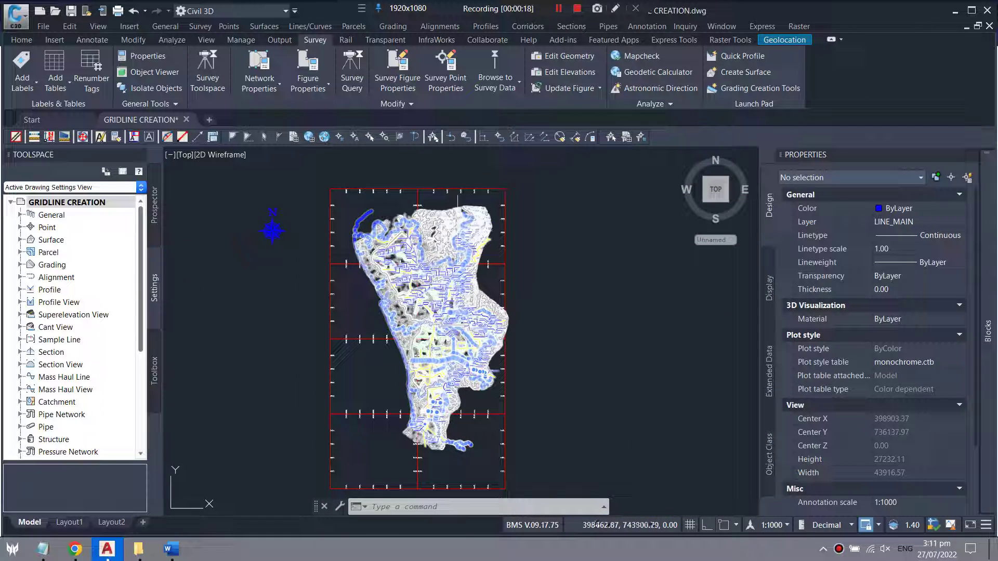
{"action": "left_click", "coordinate": [458, 208]}
{"action": "type", "text": "M"}
{"action": "key", "text": "Return"}
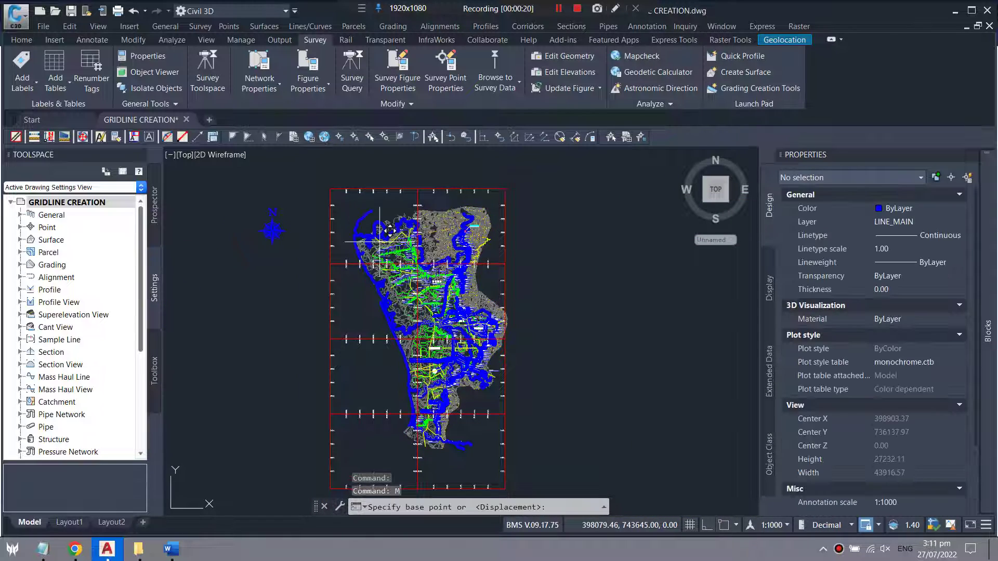
{"action": "left_click", "coordinate": [379, 242]}
Copy the 745400 grid label to the grid's top-left corner
{"action": "scroll", "coordinate": [348, 203], "scroll_direction": "up", "scroll_amount": 2}
{"action": "scroll", "coordinate": [340, 189], "scroll_direction": "up", "scroll_amount": 2}
{"action": "scroll", "coordinate": [367, 229], "scroll_direction": "up", "scroll_amount": 2}
{"action": "scroll", "coordinate": [329, 171], "scroll_direction": "up", "scroll_amount": 2}
{"action": "scroll", "coordinate": [430, 264], "scroll_direction": "up", "scroll_amount": 2}
{"action": "scroll", "coordinate": [364, 244], "scroll_direction": "down", "scroll_amount": 2}
{"action": "scroll", "coordinate": [296, 223], "scroll_direction": "down", "scroll_amount": 2}
{"action": "scroll", "coordinate": [319, 199], "scroll_direction": "down", "scroll_amount": 2}
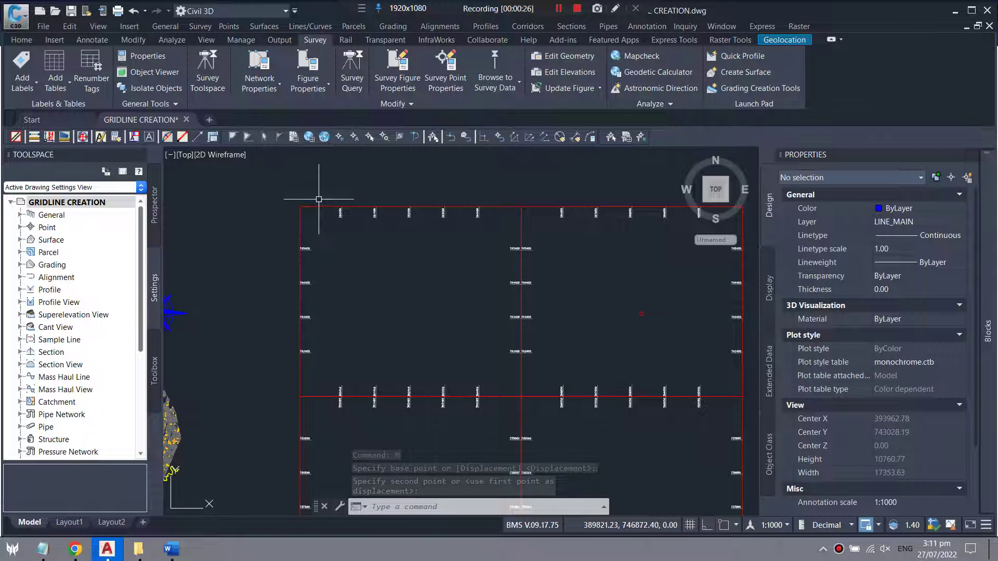
{"action": "scroll", "coordinate": [283, 207], "scroll_direction": "up", "scroll_amount": 1}
{"action": "scroll", "coordinate": [320, 333], "scroll_direction": "up", "scroll_amount": 5}
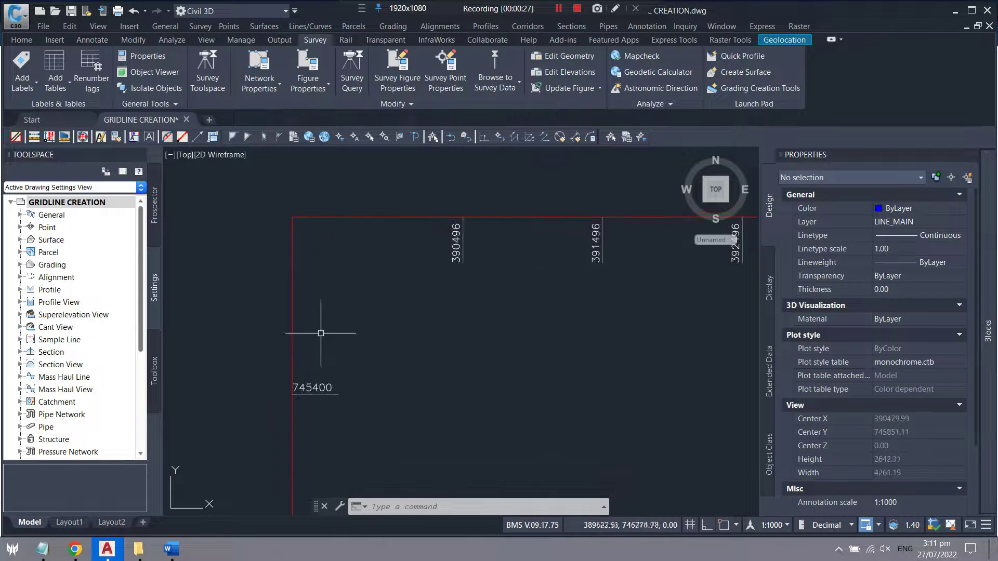
{"action": "left_click", "coordinate": [321, 386]}
{"action": "type", "text": "co"}
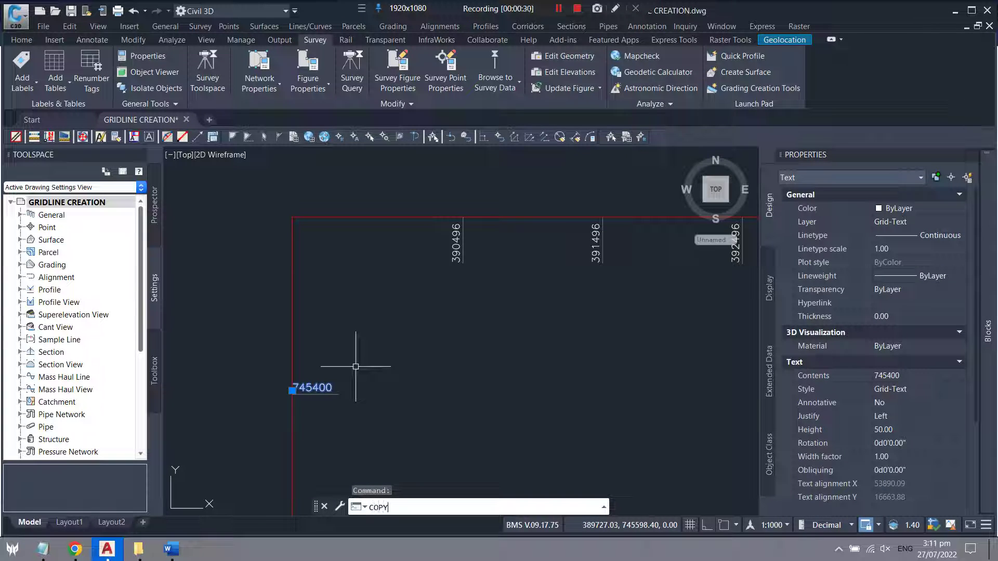
{"action": "key", "text": "Return"}
{"action": "left_click", "coordinate": [312, 388]}
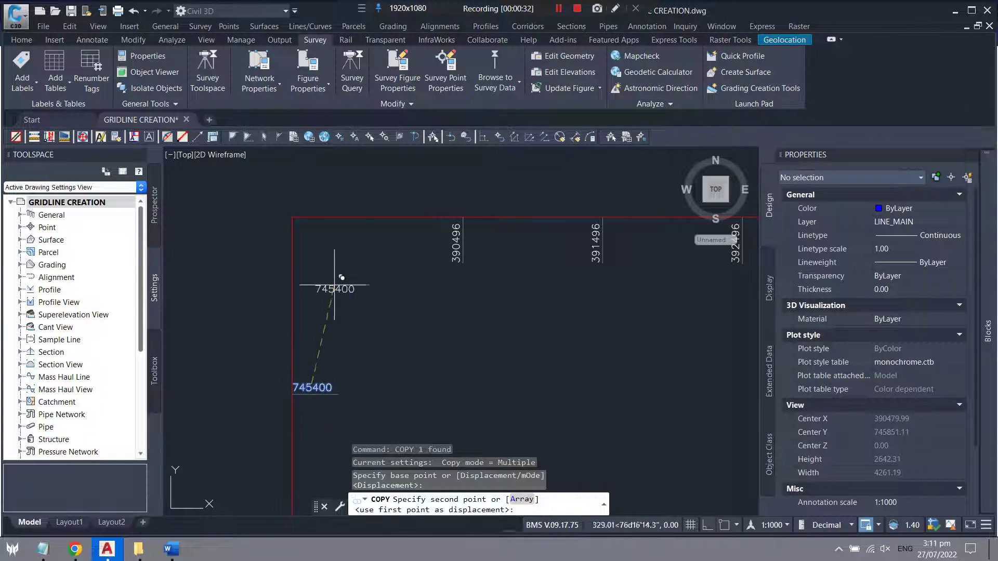
{"action": "scroll", "coordinate": [358, 214], "scroll_direction": "up", "scroll_amount": 4}
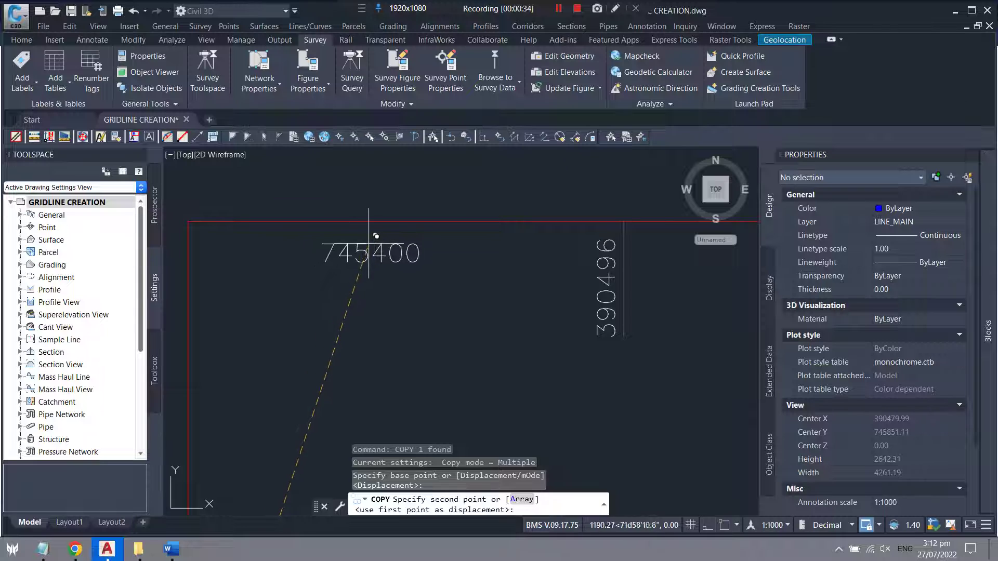
{"action": "left_click", "coordinate": [308, 240]}
{"action": "key", "text": "Escape"}
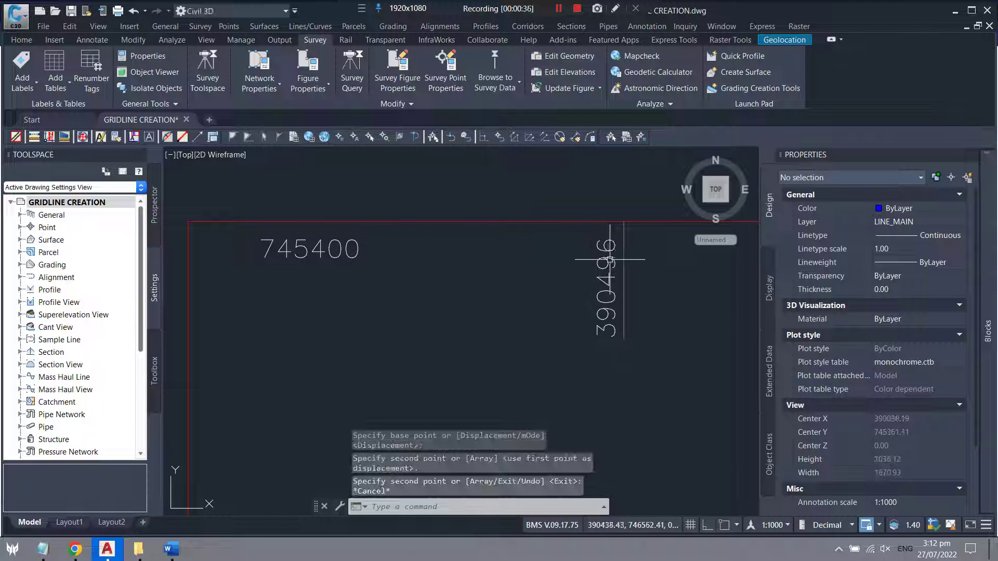
Copy the 390496 grid label beside the left gridline
{"action": "left_click", "coordinate": [606, 263]}
{"action": "type", "text": "c"}
{"action": "key", "text": "Return"}
{"action": "left_click", "coordinate": [606, 263]}
{"action": "middle_click_drag", "start_coordinate": [213, 281], "coordinate": [391, 249]}
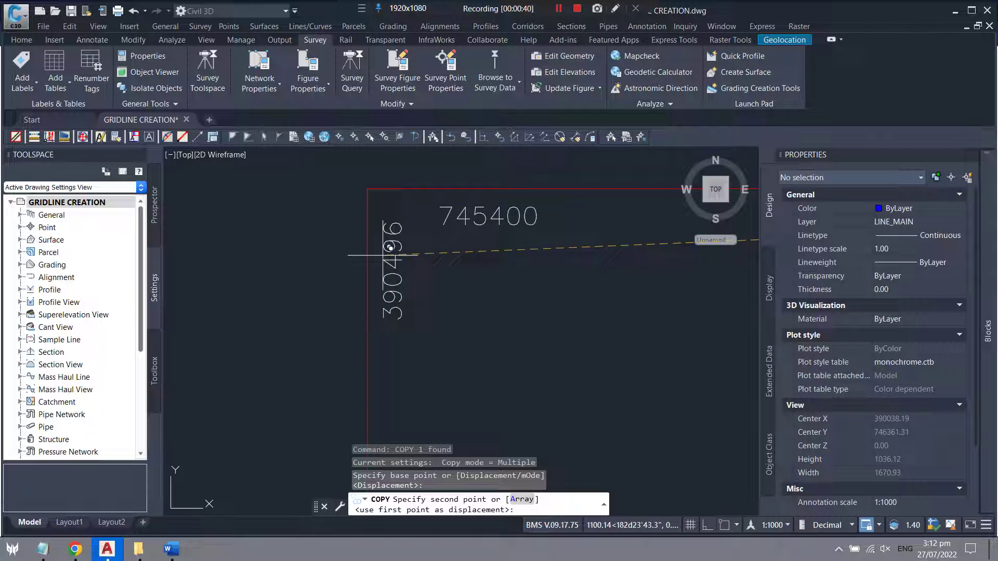
{"action": "left_click", "coordinate": [384, 242]}
{"action": "key", "text": "Return"}
{"action": "key", "text": "Escape"}
Move the copied 745400 label closer to the top-left corner
{"action": "left_click", "coordinate": [479, 214]}
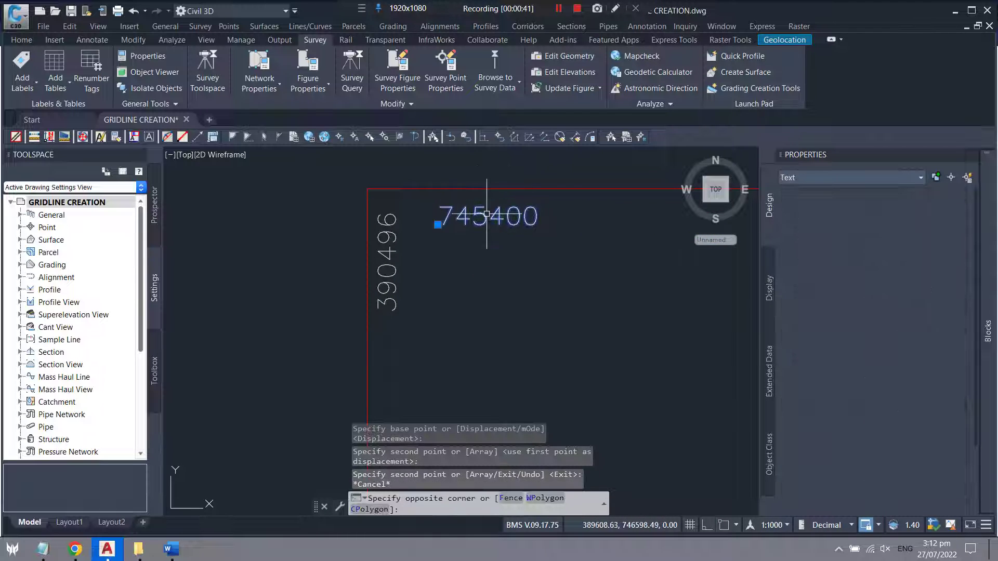
{"action": "type", "text": "M"}
{"action": "key", "text": "Return"}
{"action": "left_click", "coordinate": [457, 185]}
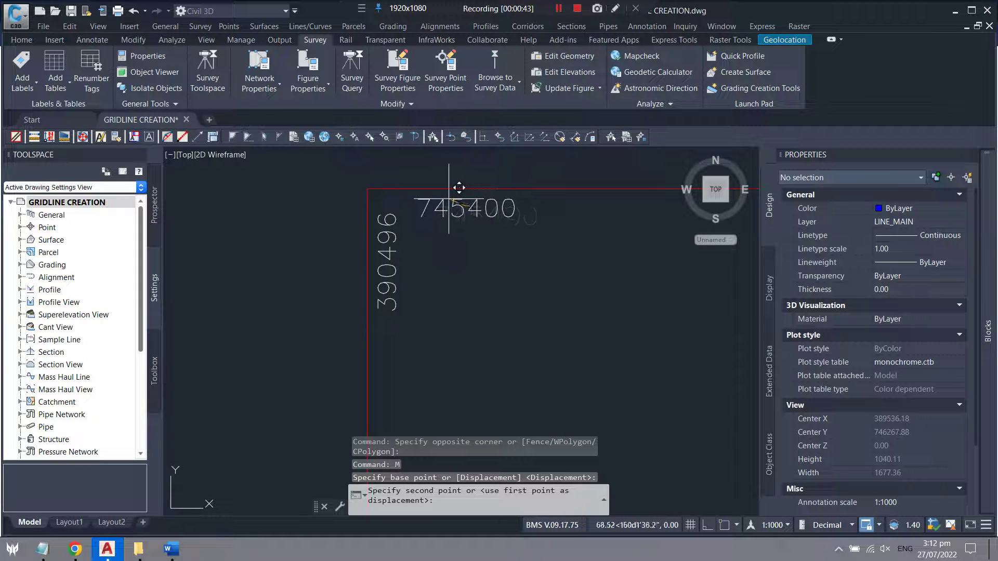
{"action": "scroll", "coordinate": [355, 191], "scroll_direction": "down", "scroll_amount": 3}
{"action": "scroll", "coordinate": [355, 191], "scroll_direction": "down", "scroll_amount": 2}
{"action": "scroll", "coordinate": [332, 193], "scroll_direction": "up", "scroll_amount": 2}
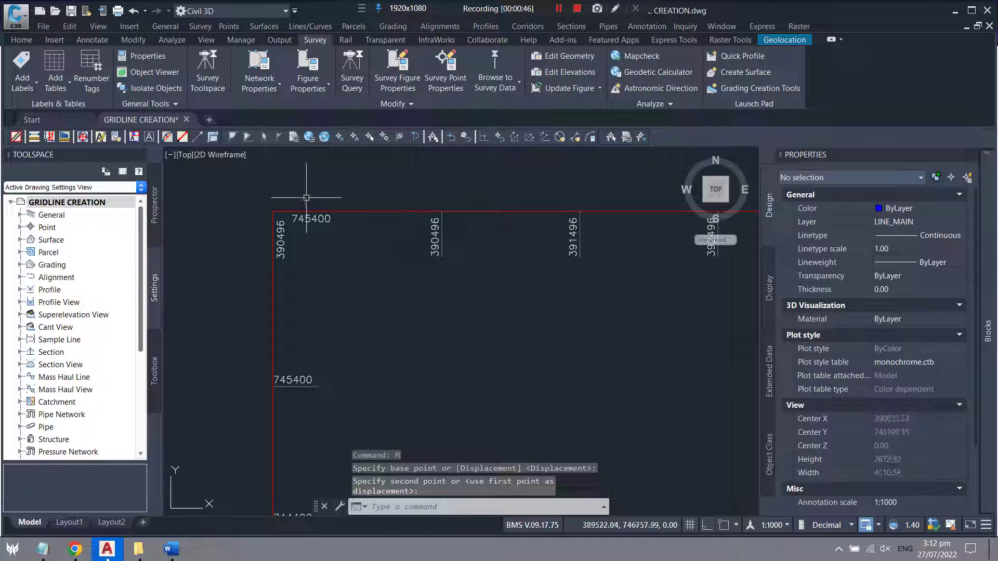
{"action": "scroll", "coordinate": [325, 190], "scroll_direction": "up", "scroll_amount": 1}
{"action": "scroll", "coordinate": [321, 188], "scroll_direction": "up", "scroll_amount": 2}
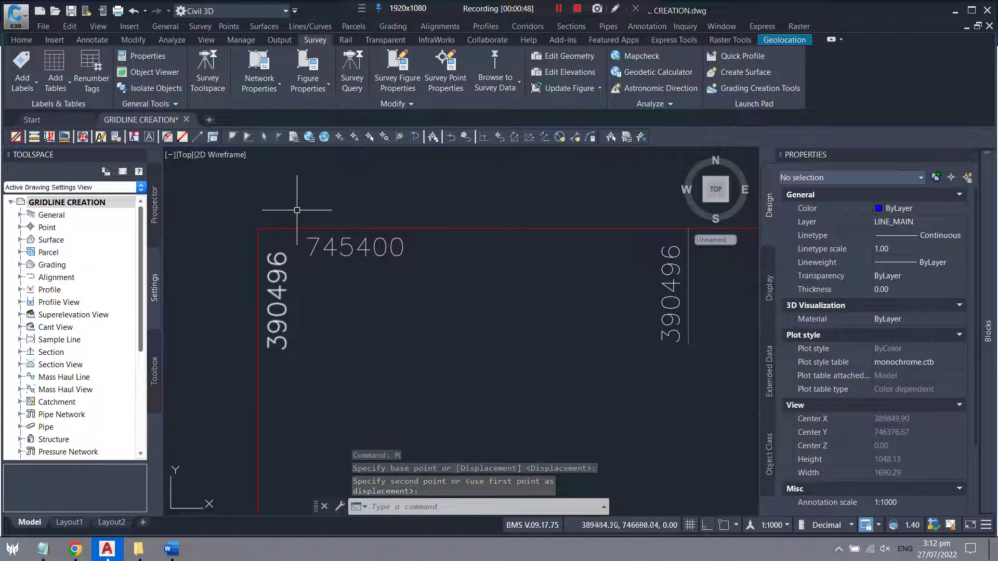
{"action": "scroll", "coordinate": [408, 188], "scroll_direction": "down", "scroll_amount": 2}
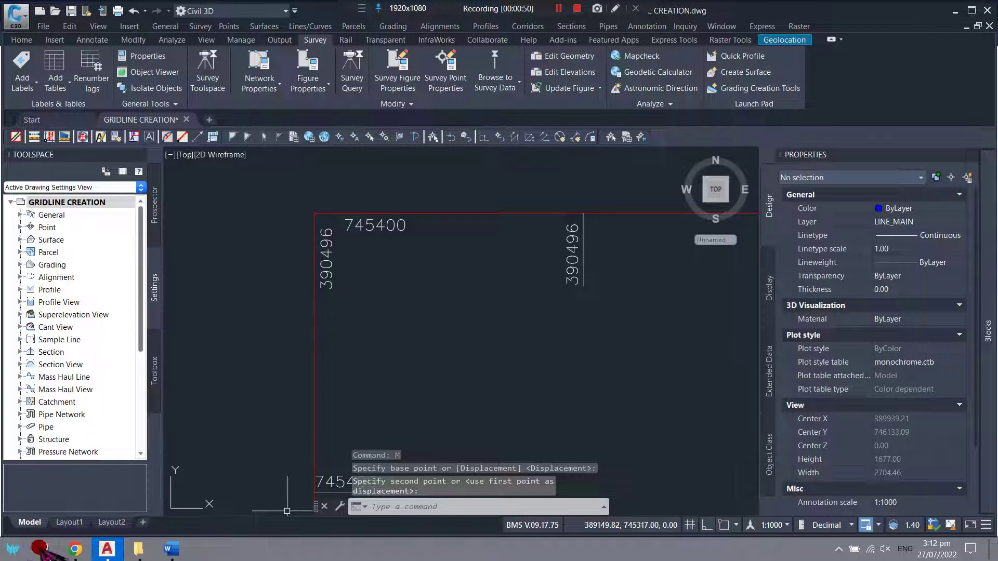
{"action": "left_click", "coordinate": [43, 548]}
Read step 2's note about configuring the CRS setting, then minimize Notepad
{"action": "mouse_move", "coordinate": [111, 242]}
{"action": "left_mouse_down"}
{"action": "mouse_move", "coordinate": [875, 244]}
{"action": "mouse_move", "coordinate": [925, 254]}
{"action": "mouse_move", "coordinate": [89, 252]}
{"action": "mouse_move", "coordinate": [205, 263]}
{"action": "mouse_move", "coordinate": [555, 259]}
{"action": "left_mouse_up"}
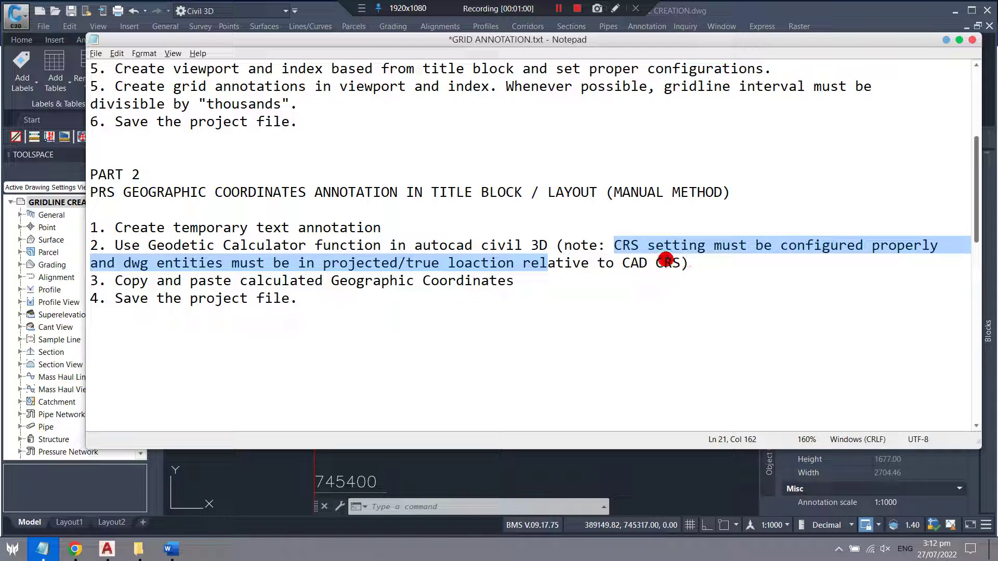
{"action": "left_click", "coordinate": [949, 40]}
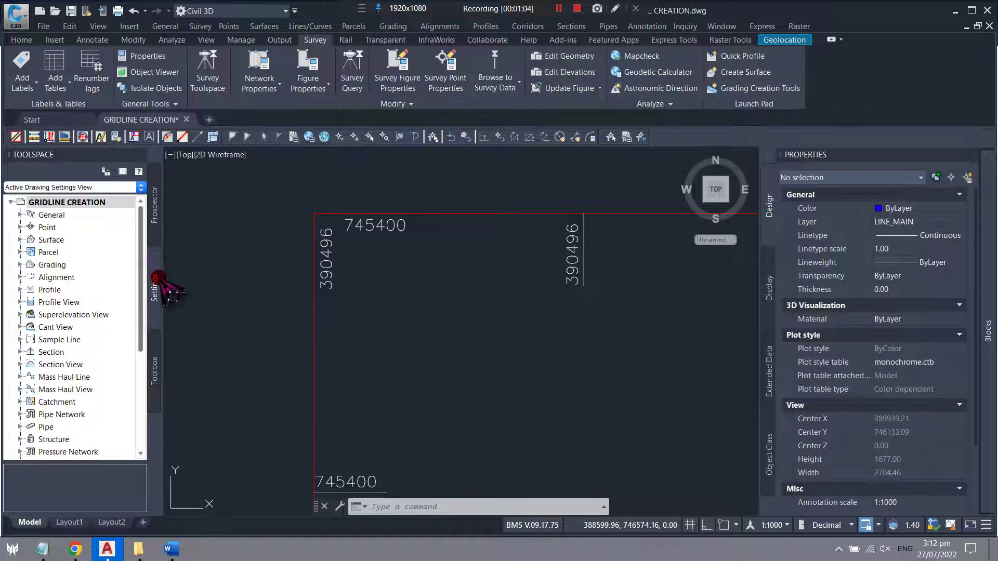
{"action": "right_click", "coordinate": [99, 202]}
{"action": "left_click", "coordinate": [151, 207]}
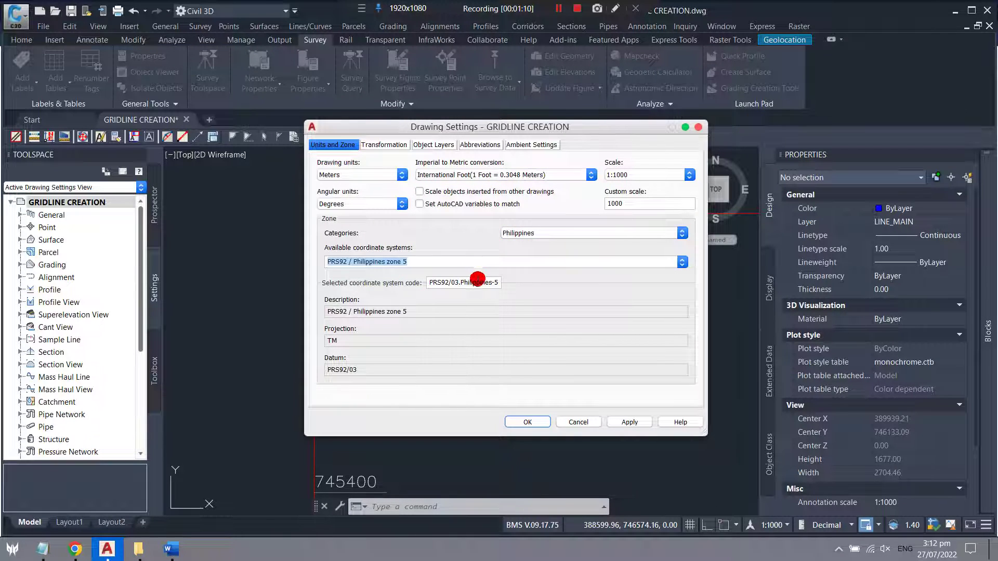
{"action": "left_click", "coordinate": [420, 191]}
{"action": "left_click", "coordinate": [528, 423]}
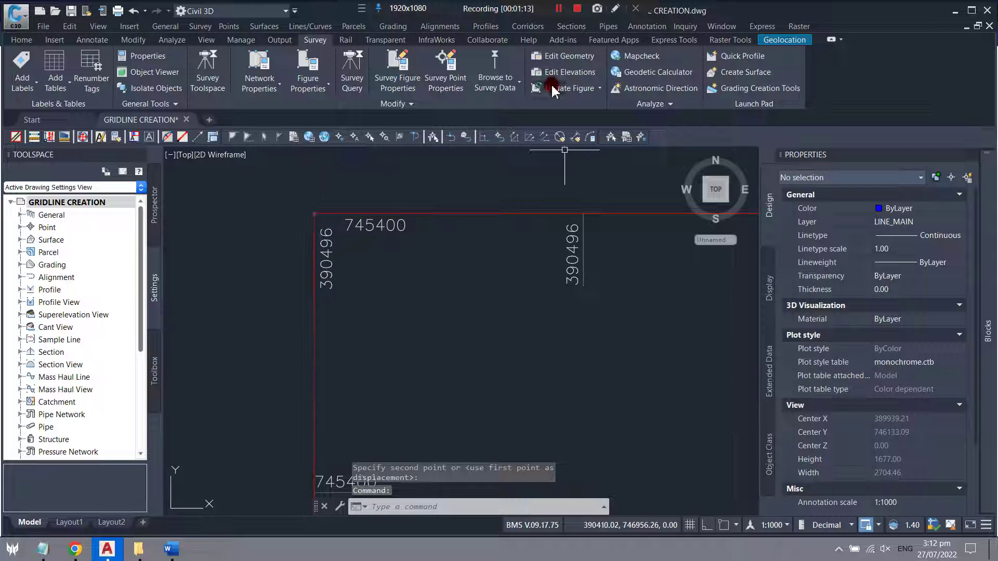
Open the Geodetic Calculator and start picking a drawing point
{"action": "left_click", "coordinate": [21, 40]}
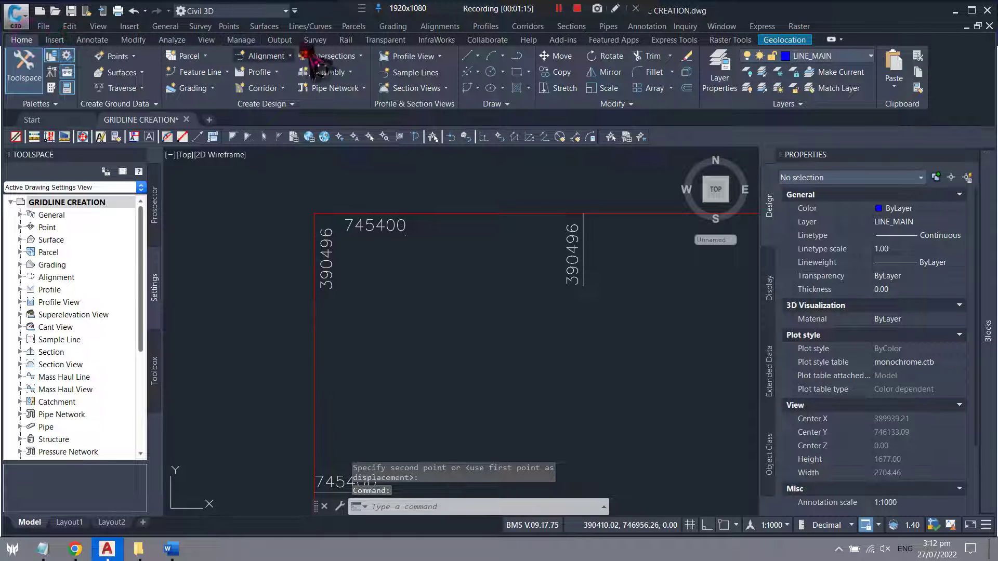
{"action": "left_click", "coordinate": [316, 40]}
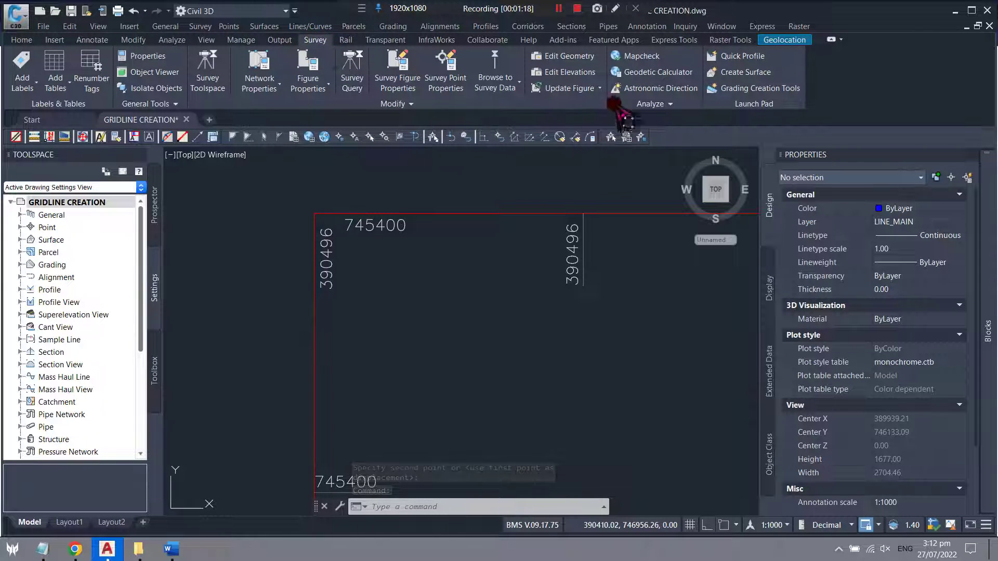
{"action": "left_click", "coordinate": [658, 72]}
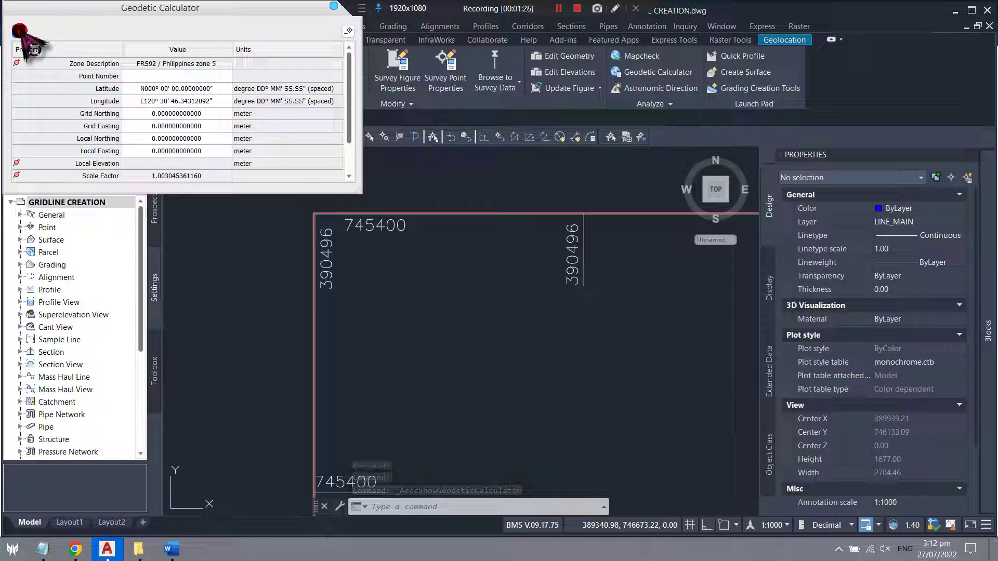
{"action": "left_click", "coordinate": [19, 31]}
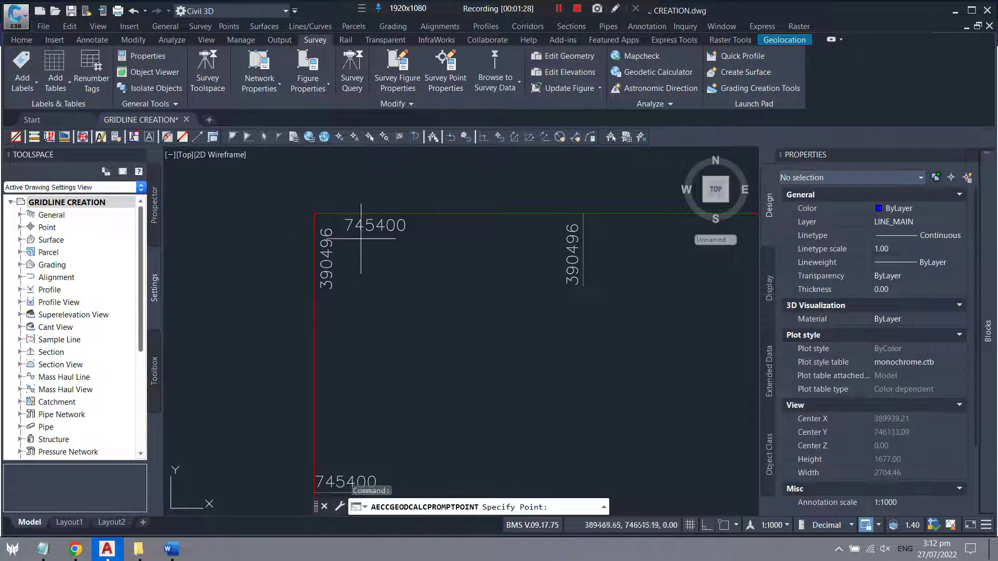
Enable Endpoint and Midpoint object snaps, then pick the top-left gridline corner
{"action": "left_click", "coordinate": [735, 519]}
{"action": "left_click", "coordinate": [389, 206]}
{"action": "left_click", "coordinate": [390, 224]}
{"action": "left_click", "coordinate": [526, 405]}
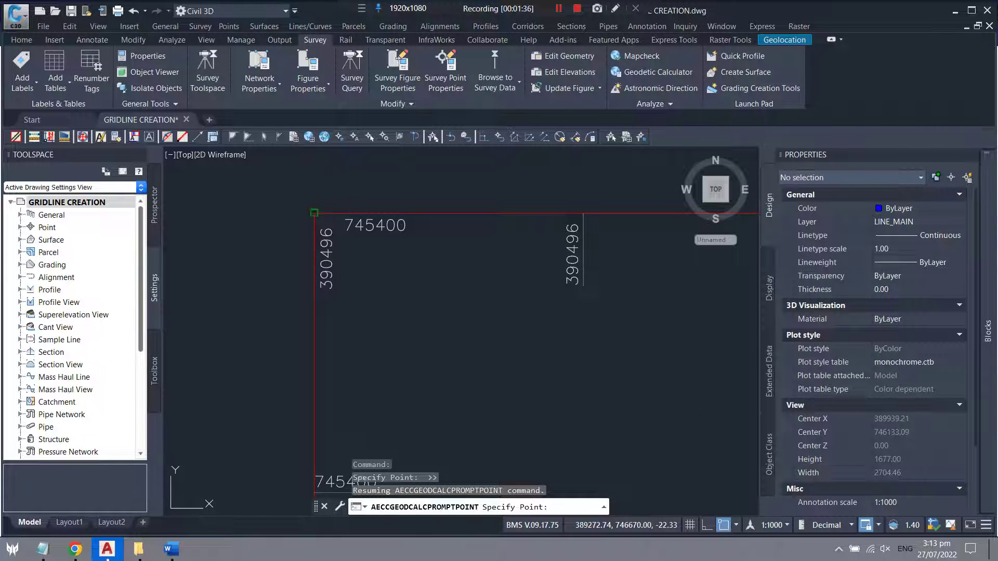
{"action": "left_click", "coordinate": [314, 213]}
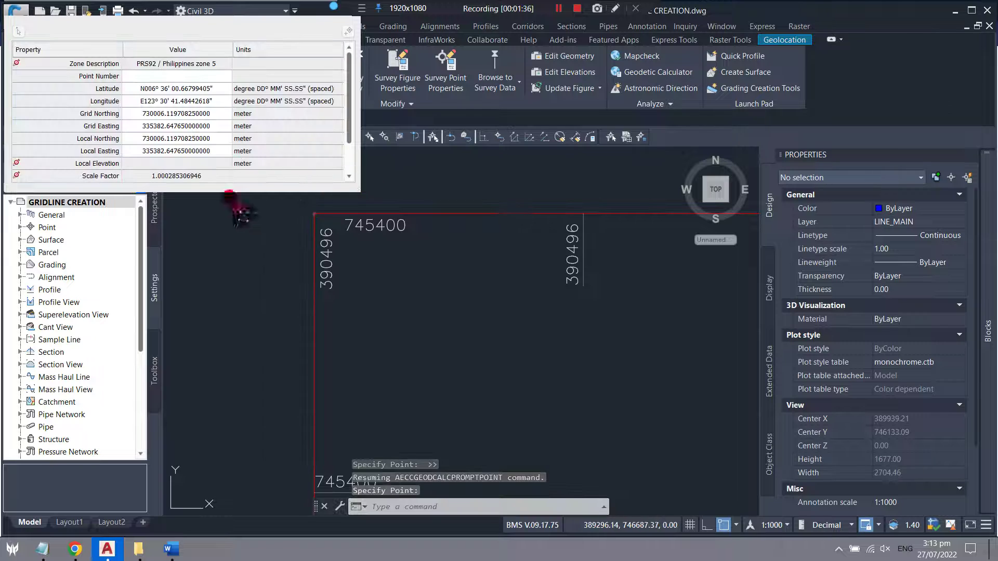
Copy the corner's latitude value from the Geodetic Calculator
{"action": "left_click", "coordinate": [158, 88]}
{"action": "left_click", "coordinate": [161, 88]}
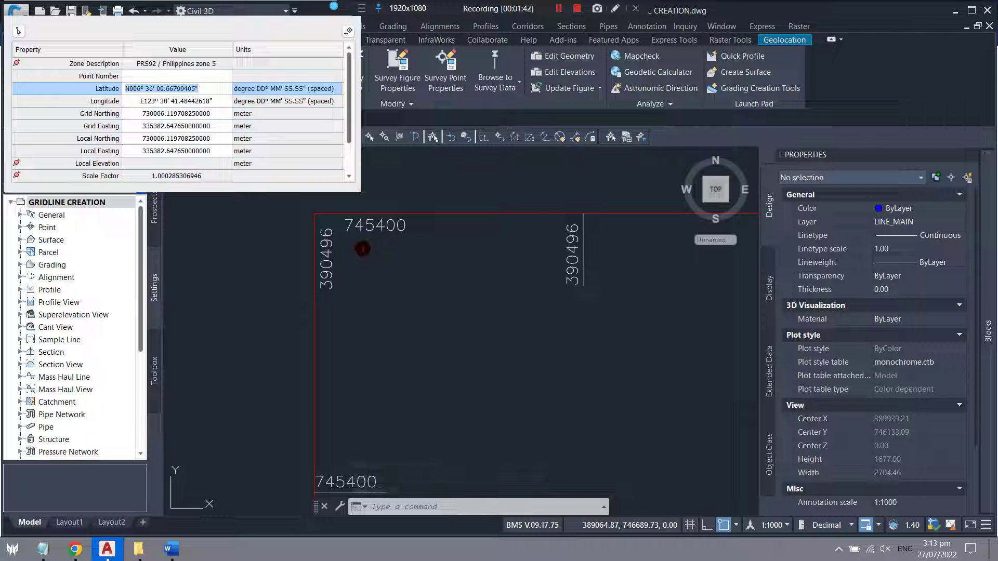
{"action": "left_click", "coordinate": [362, 266]}
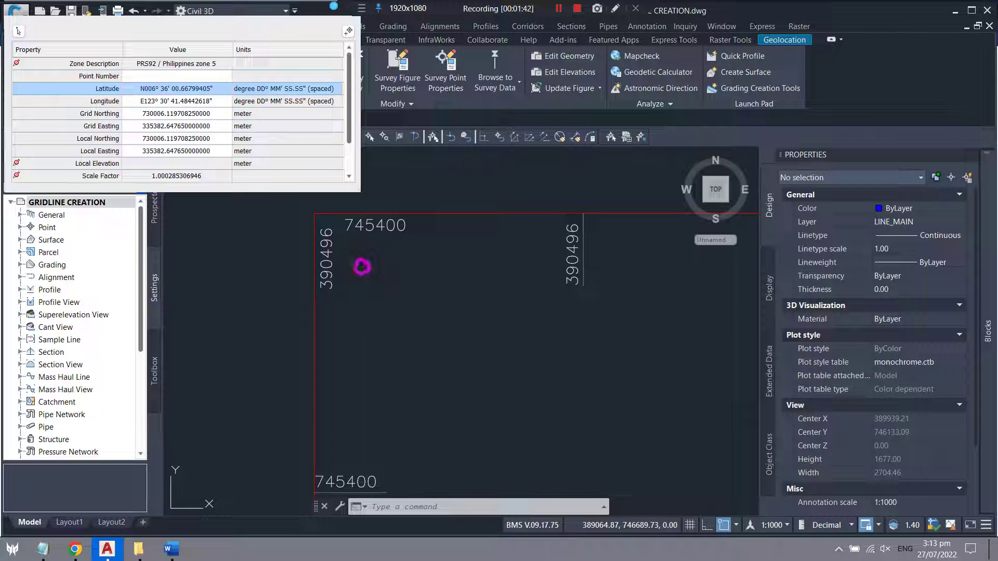
Replace the top 745400 label with N006° 36' 00" and copy the longitude value
{"action": "left_click", "coordinate": [358, 232]}
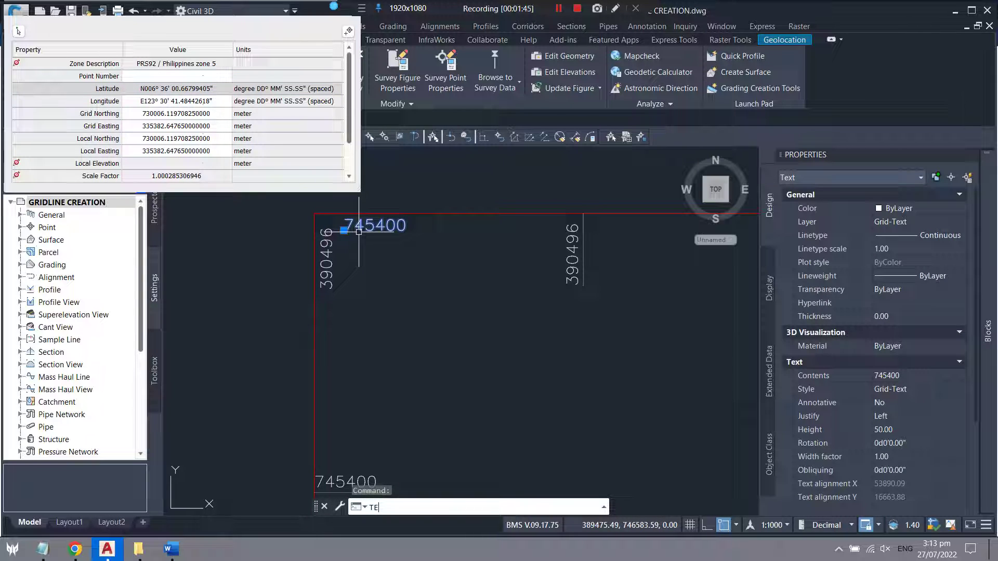
{"action": "double_click", "coordinate": [361, 230]}
{"action": "type", "text": "N006° 36' 00.66799405\""}
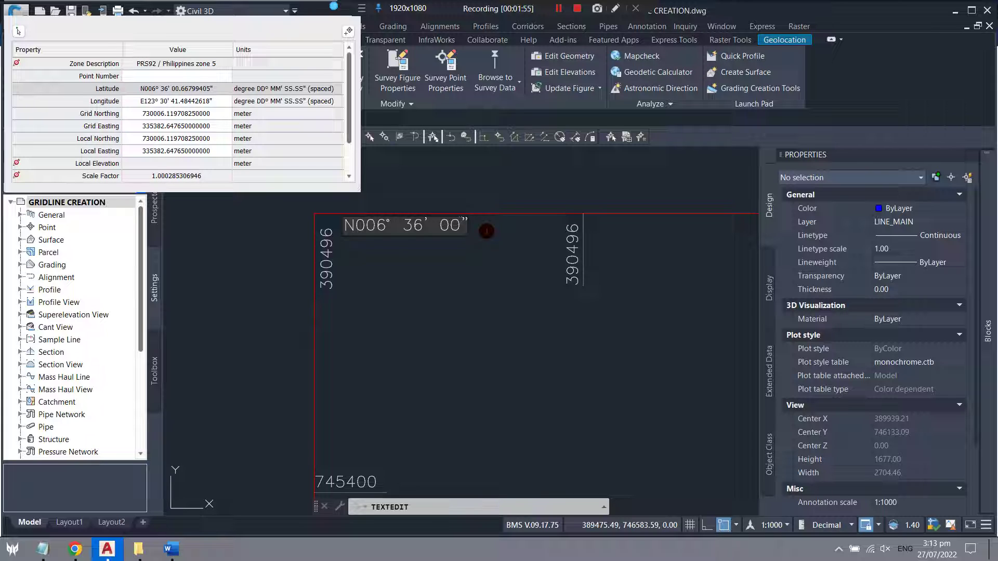
{"action": "left_click", "coordinate": [486, 231]}
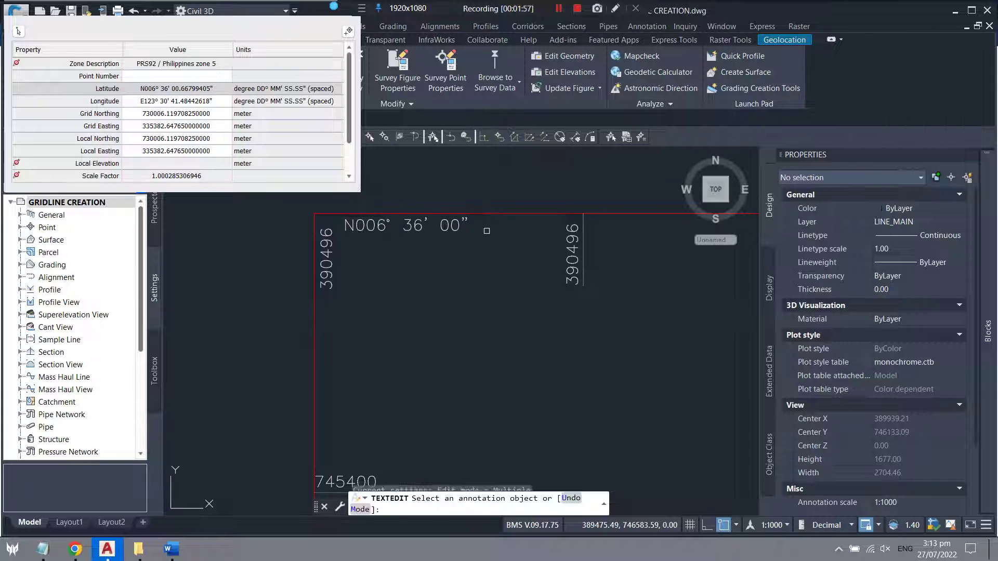
{"action": "left_click", "coordinate": [156, 103]}
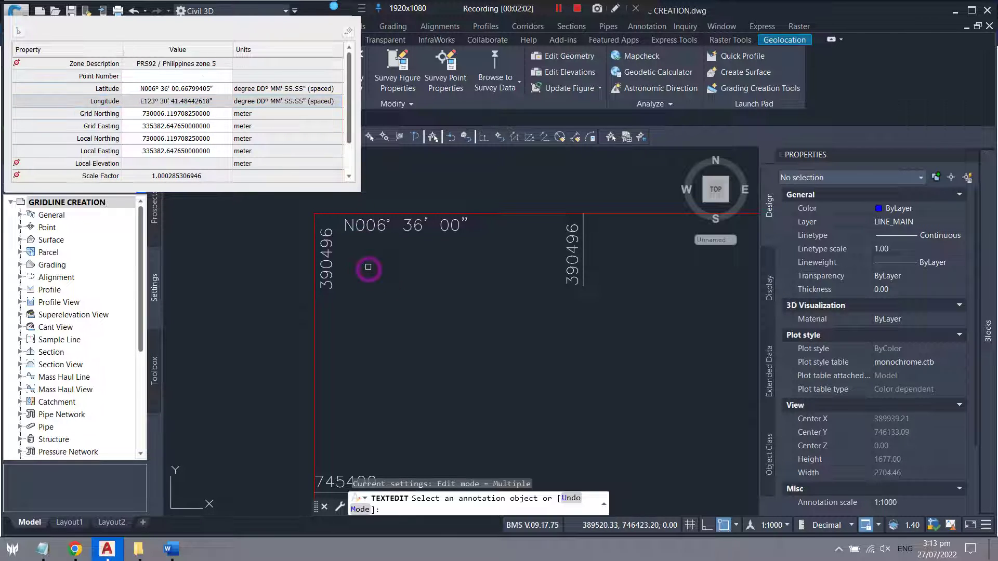
{"action": "left_click", "coordinate": [328, 262]}
Paste the longitude into the 390496 label so it reads E123° 30' 41"
{"action": "type", "text": "E123° 30' 41.48442618\""}
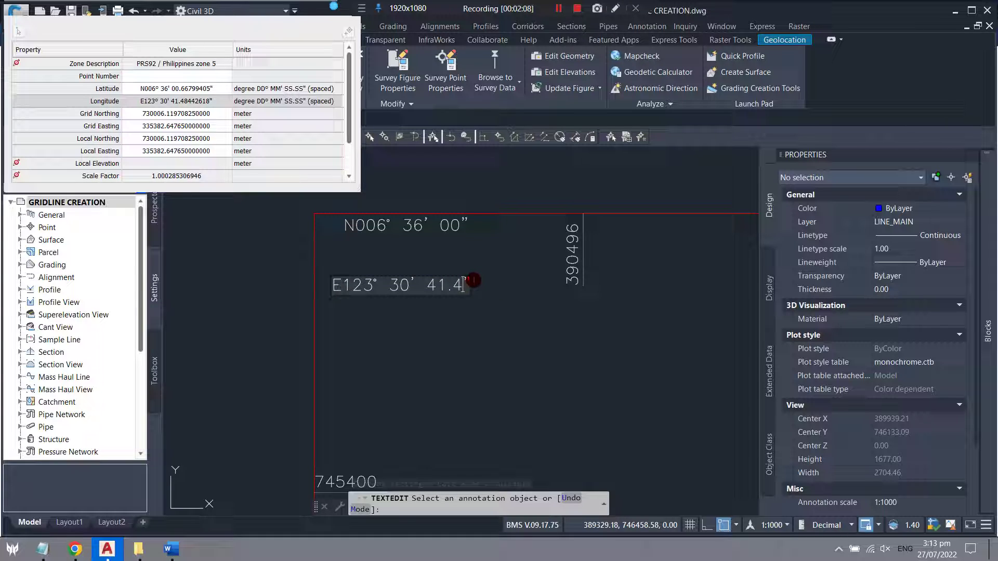
{"action": "left_click", "coordinate": [471, 279]}
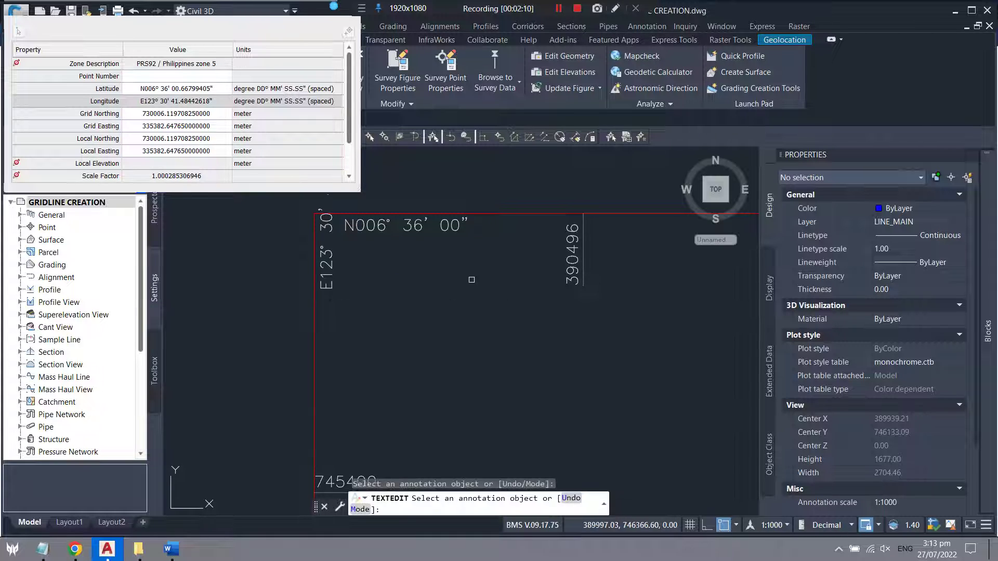
{"action": "scroll", "coordinate": [408, 265], "scroll_direction": "down", "scroll_amount": 2}
{"action": "key", "text": "Escape"}
Move the E123° 30' 41" longitude label to its new spot at the corner
{"action": "left_click", "coordinate": [385, 229]}
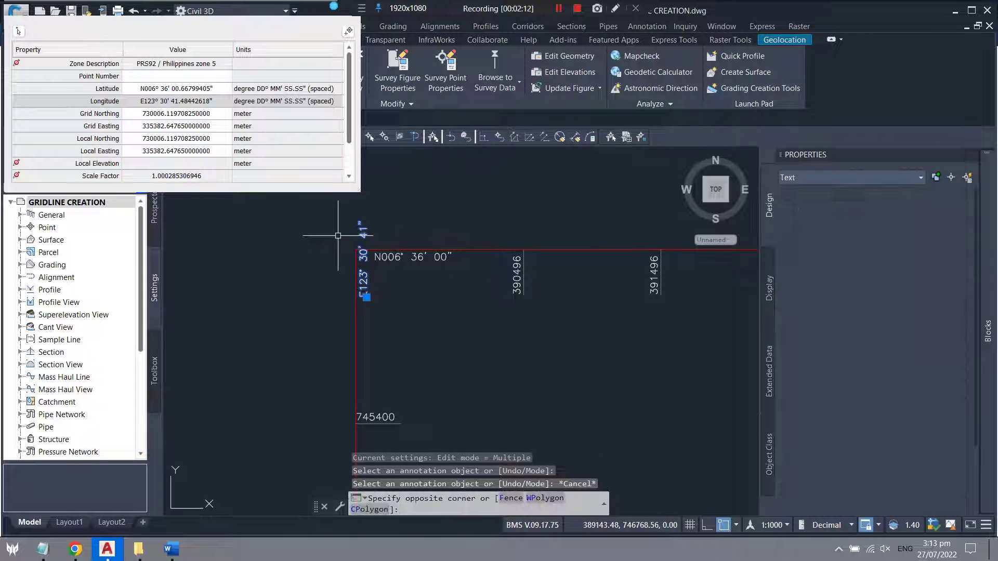
{"action": "left_click", "coordinate": [366, 255]}
{"action": "type", "text": "M"}
{"action": "key", "text": "Return"}
{"action": "left_click", "coordinate": [366, 276]}
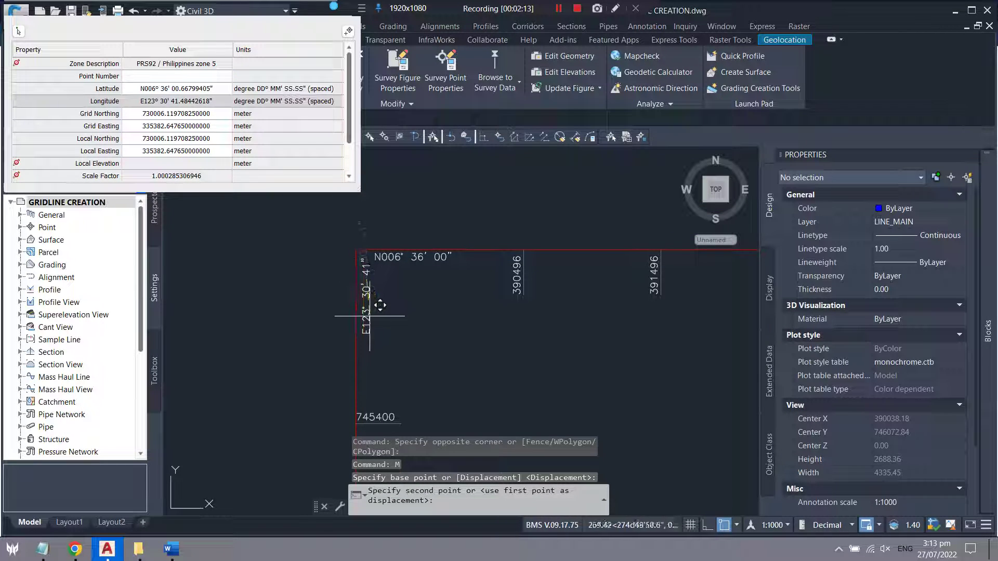
{"action": "left_click", "coordinate": [378, 303]}
{"action": "scroll", "coordinate": [411, 266], "scroll_direction": "up", "scroll_amount": 2}
Move the N006° 36' 00" latitude label snug beside the top gridline with Osnap off
{"action": "left_click", "coordinate": [413, 254]}
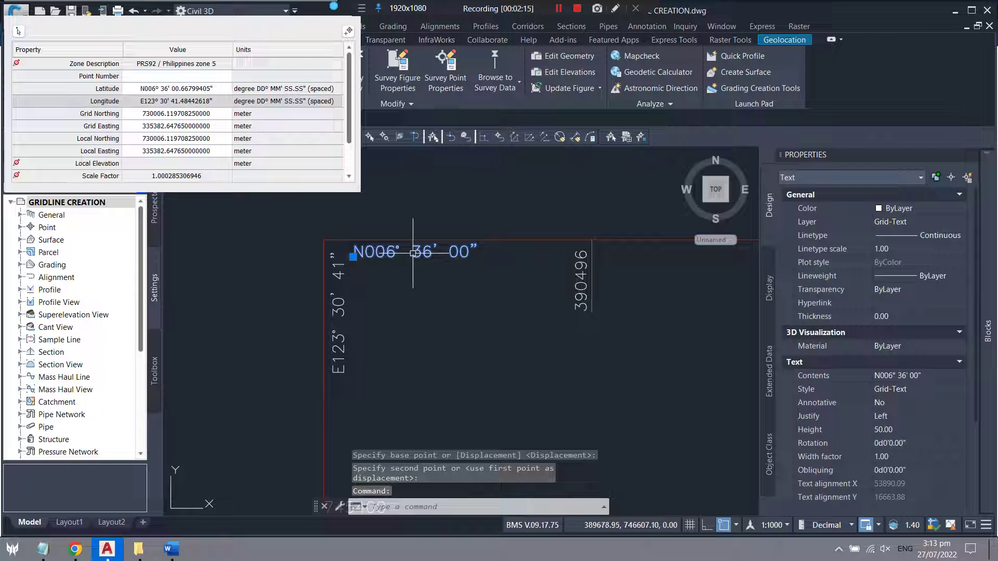
{"action": "key", "text": "Return"}
{"action": "key", "text": "Return"}
{"action": "key", "text": "Return"}
{"action": "key", "text": "Escape"}
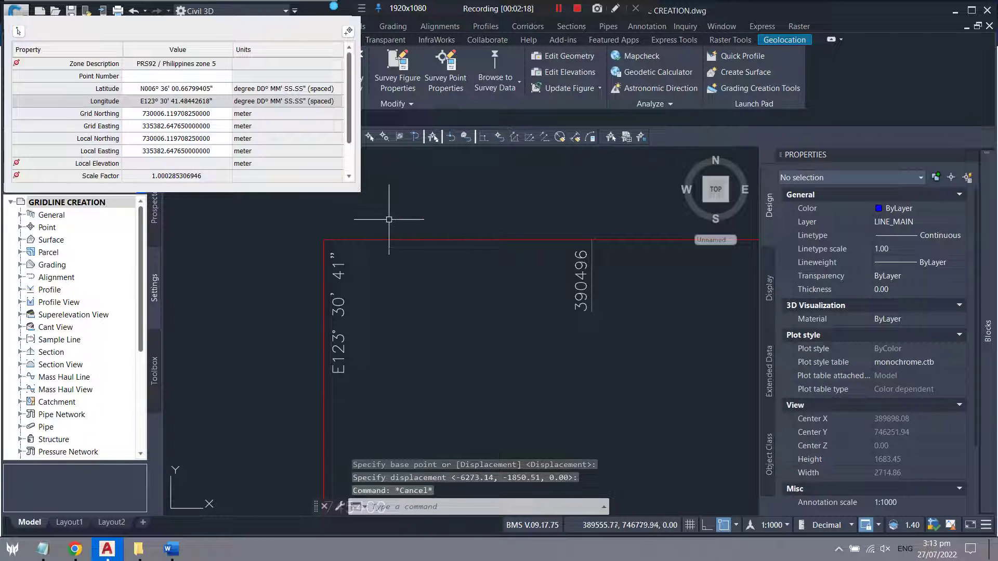
{"action": "key", "text": "ctrl+z"}
{"action": "left_click", "coordinate": [390, 281]}
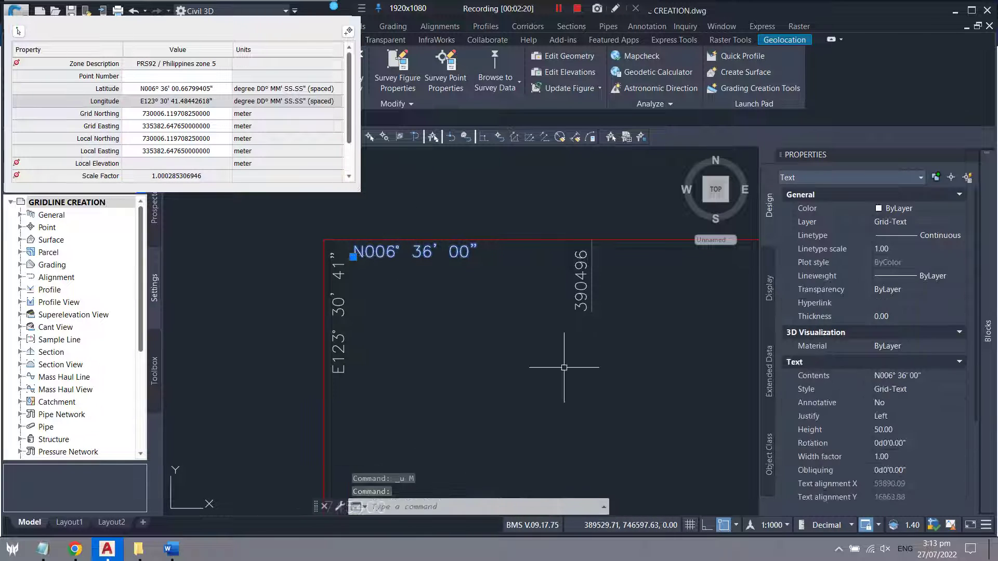
{"action": "left_click", "coordinate": [724, 525]}
{"action": "type", "text": "m"}
{"action": "key", "text": "Return"}
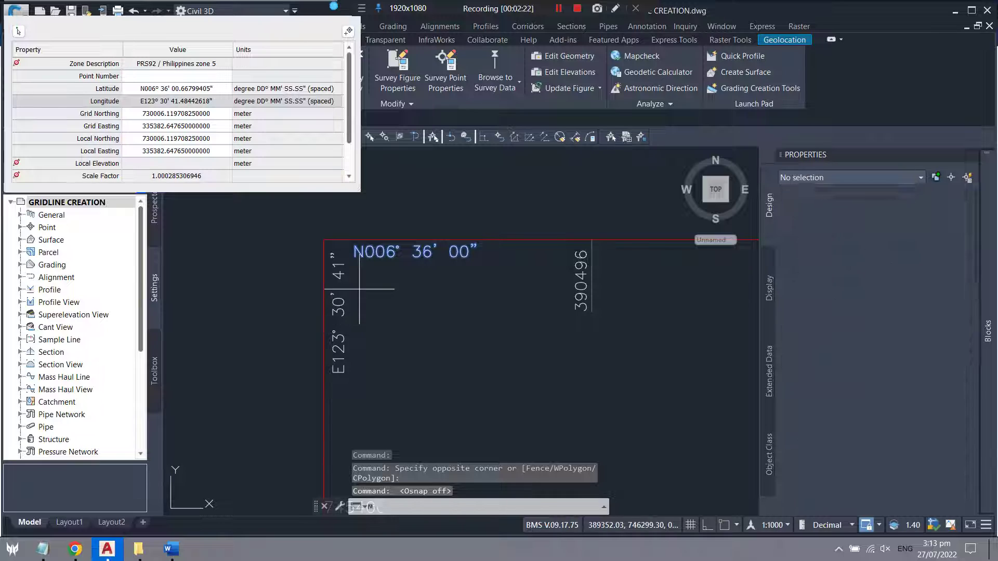
{"action": "left_click", "coordinate": [409, 237]}
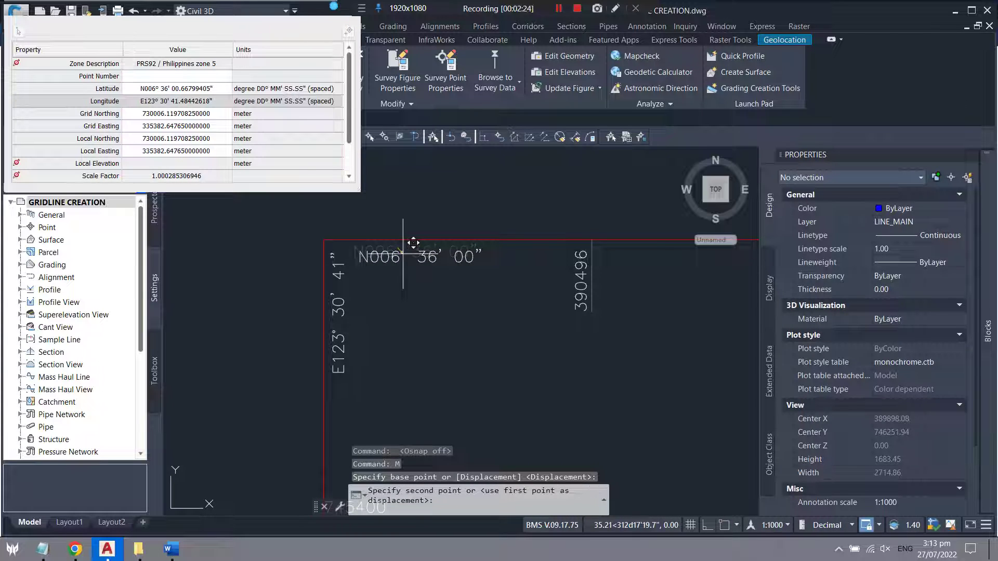
{"action": "left_click", "coordinate": [411, 244]}
{"action": "scroll", "coordinate": [374, 209], "scroll_direction": "down", "scroll_amount": 2}
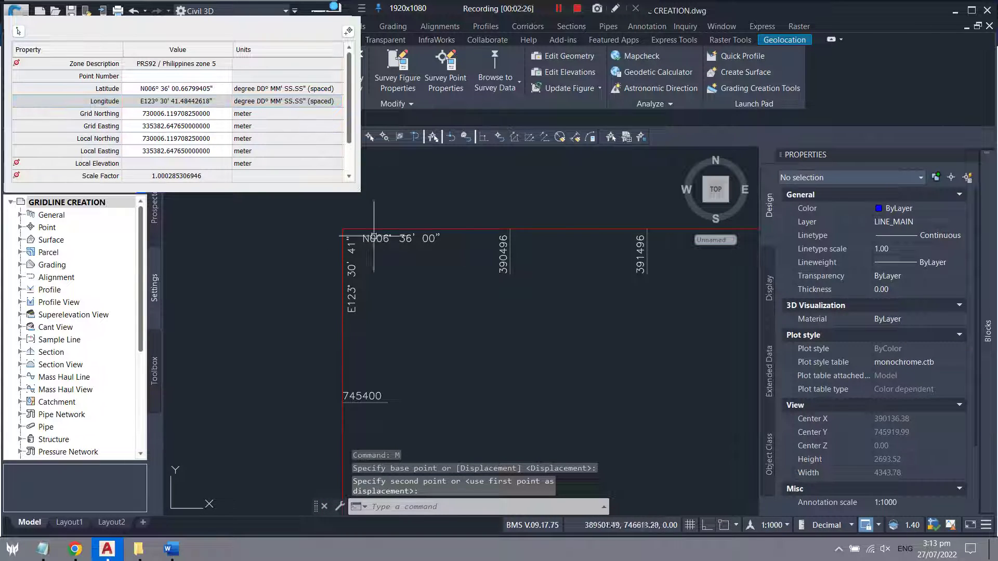
Try copying the E123° 30' 41" longitude label with Ortho on, then cancel
{"action": "scroll", "coordinate": [343, 221], "scroll_direction": "down", "scroll_amount": 2}
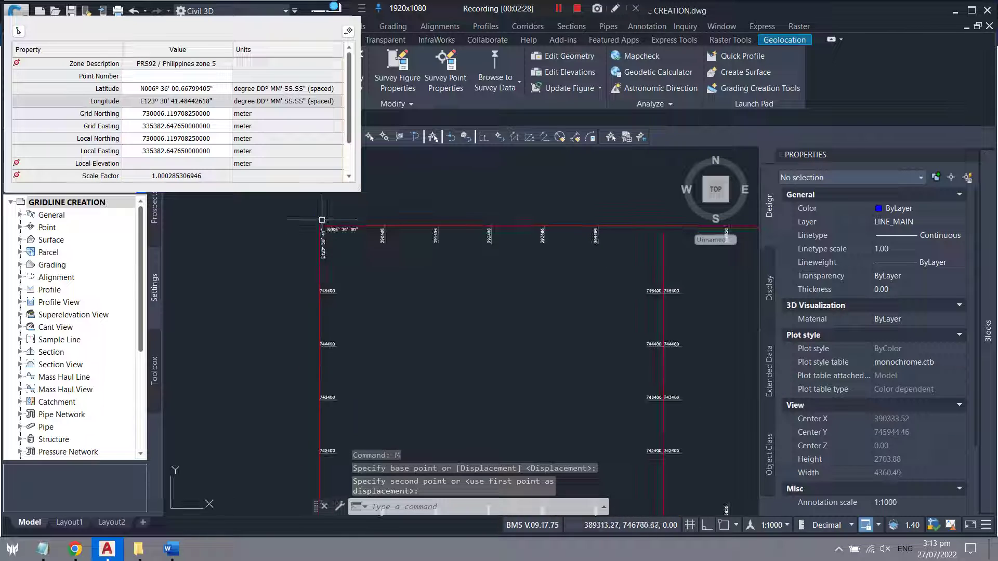
{"action": "scroll", "coordinate": [333, 231], "scroll_direction": "up", "scroll_amount": 4}
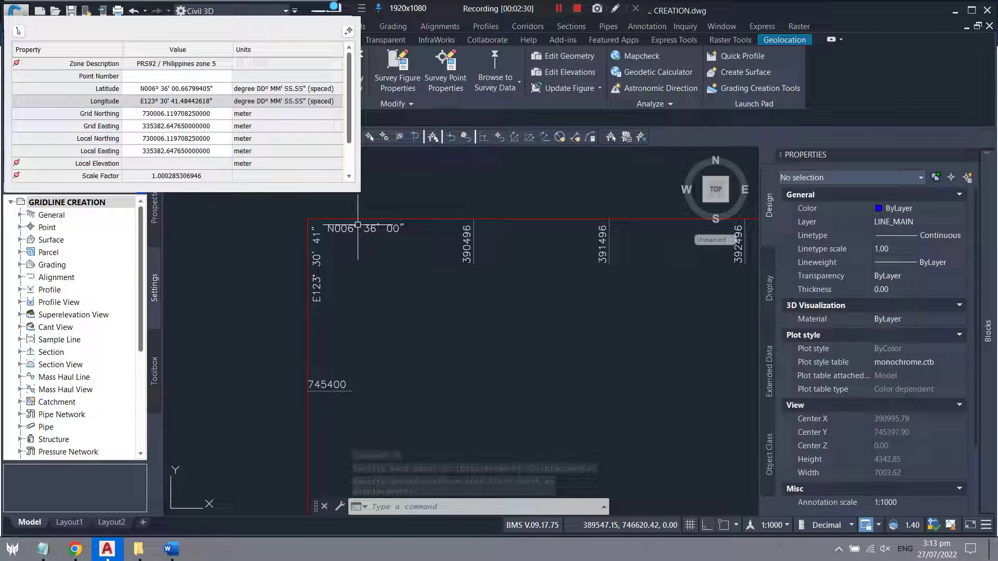
{"action": "left_click", "coordinate": [341, 288]}
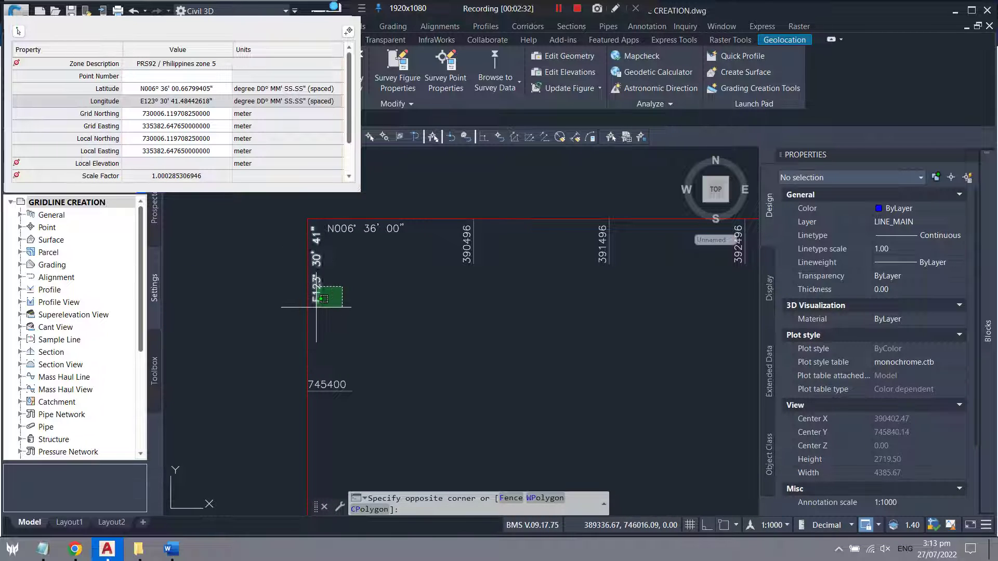
{"action": "left_click", "coordinate": [316, 307]}
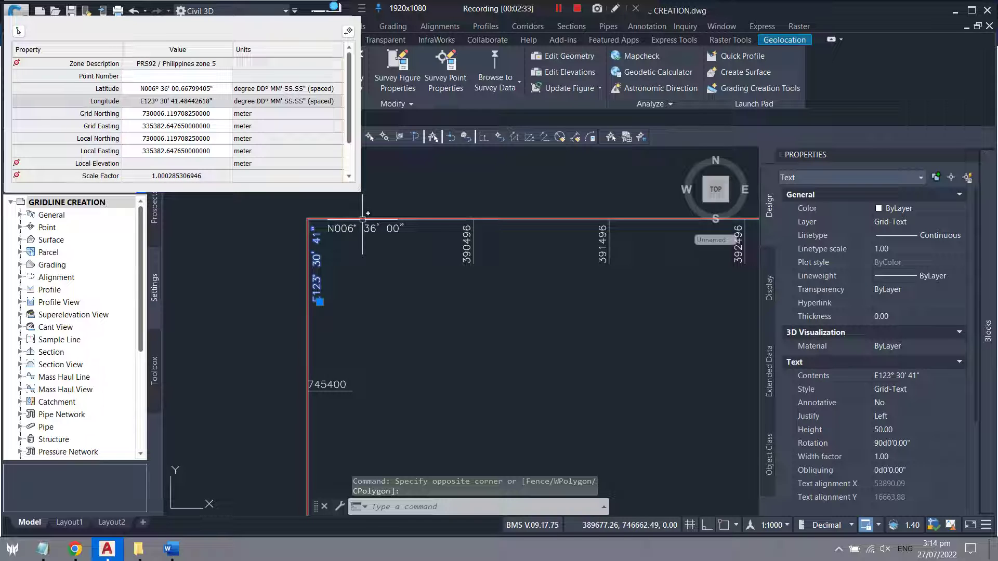
{"action": "type", "text": "co"}
{"action": "key", "text": "Return"}
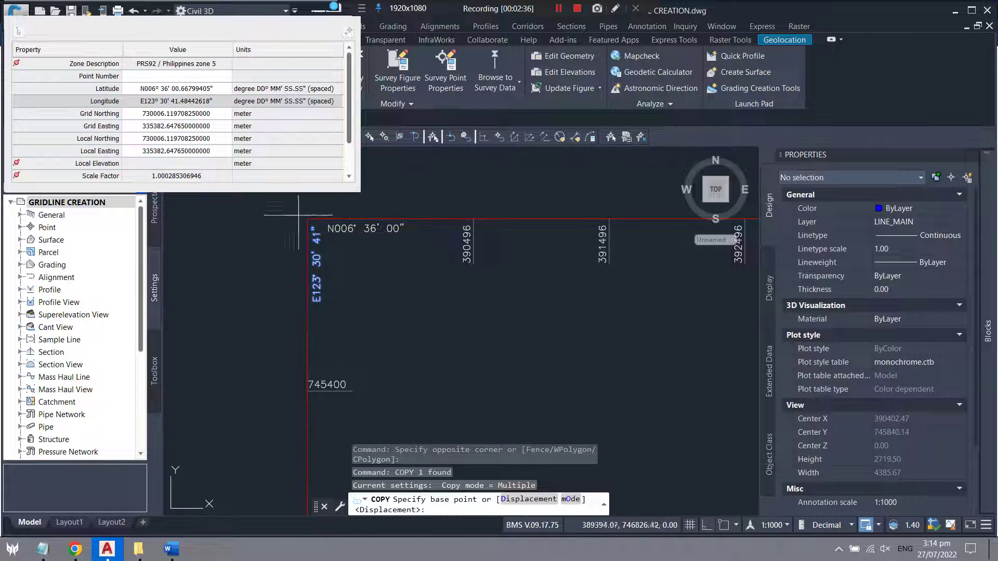
{"action": "left_click", "coordinate": [320, 224]}
{"action": "scroll", "coordinate": [338, 395], "scroll_direction": "down", "scroll_amount": 2}
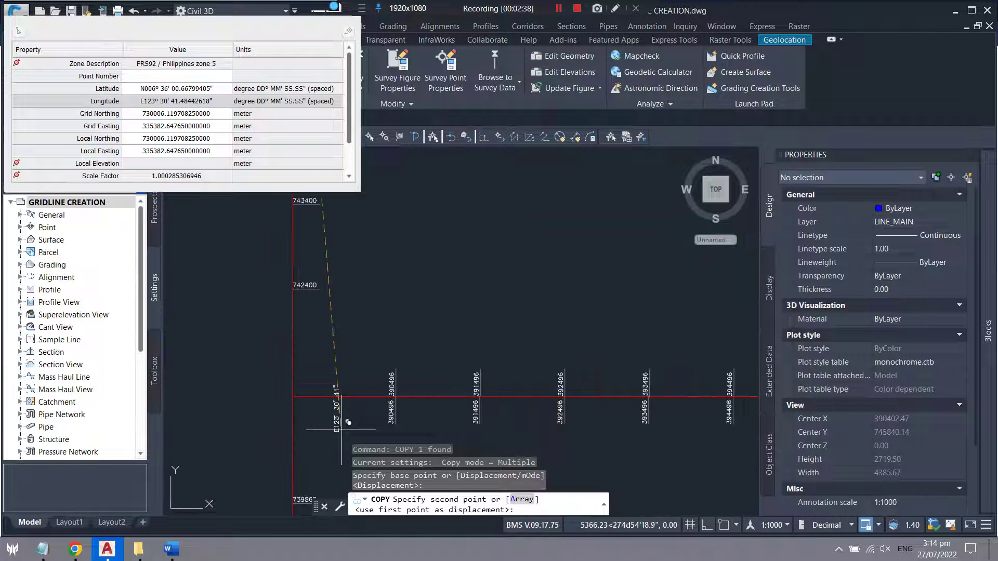
{"action": "scroll", "coordinate": [318, 385], "scroll_direction": "up", "scroll_amount": 2}
{"action": "key", "text": "F8"}
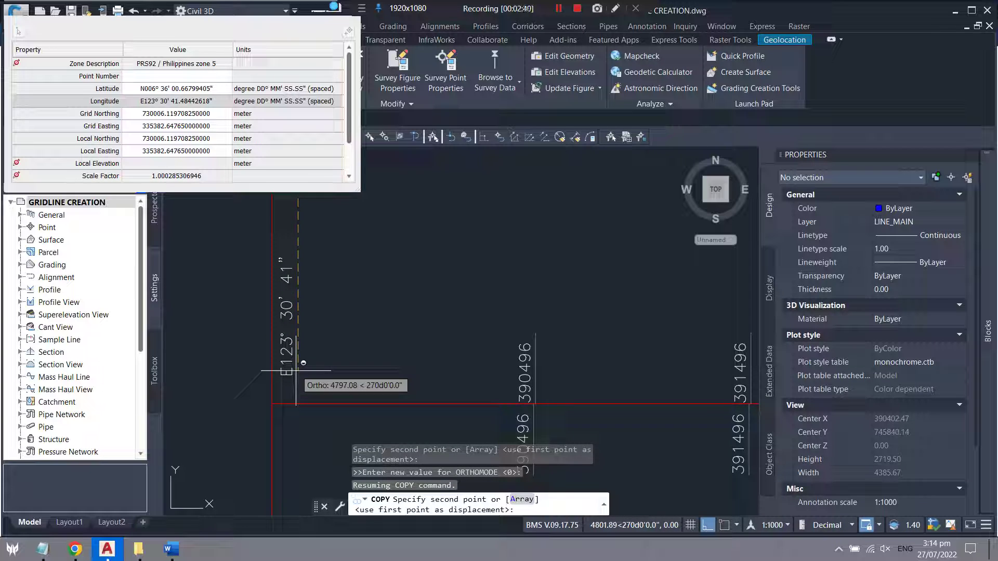
{"action": "scroll", "coordinate": [321, 341], "scroll_direction": "up", "scroll_amount": 1}
{"action": "scroll", "coordinate": [315, 348], "scroll_direction": "down", "scroll_amount": 2}
{"action": "scroll", "coordinate": [317, 333], "scroll_direction": "down", "scroll_amount": 2}
{"action": "key", "text": "Escape"}
{"action": "scroll", "coordinate": [329, 293], "scroll_direction": "up", "scroll_amount": 2}
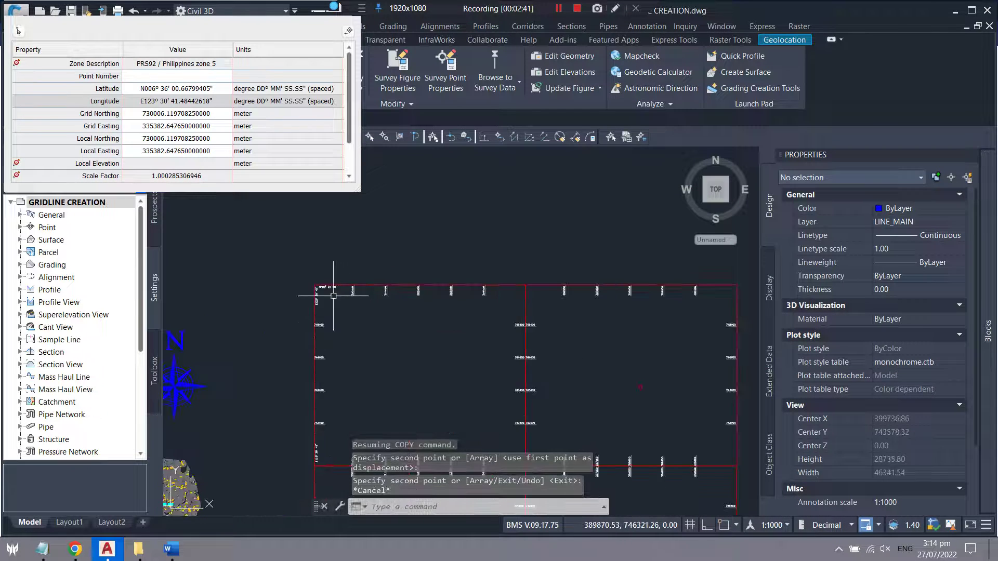
{"action": "scroll", "coordinate": [323, 286], "scroll_direction": "up", "scroll_amount": 2}
Copy the N006° 36' 00" latitude label down to the lower gridline intersection
{"action": "left_click", "coordinate": [302, 253]}
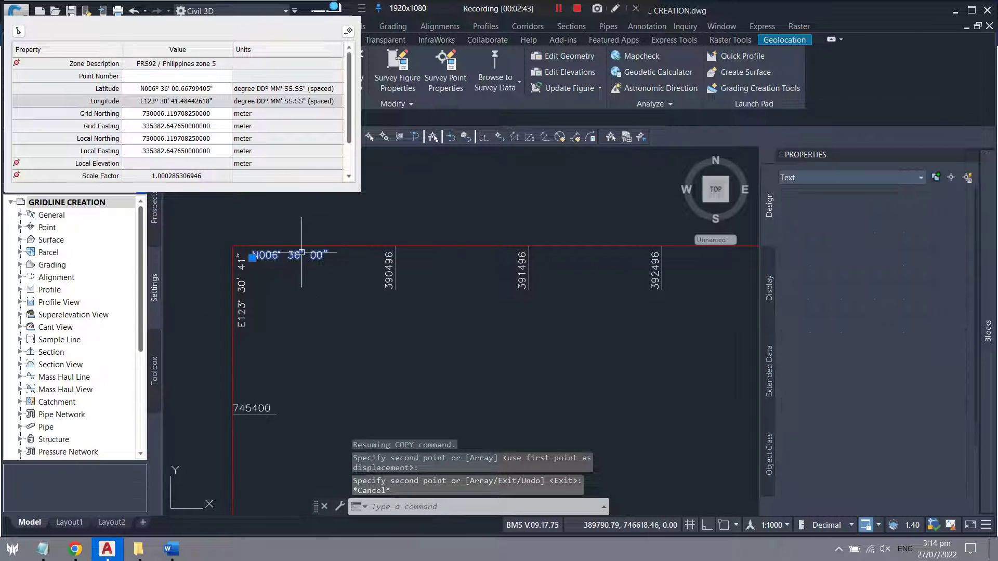
{"action": "type", "text": "co"}
{"action": "key", "text": "Return"}
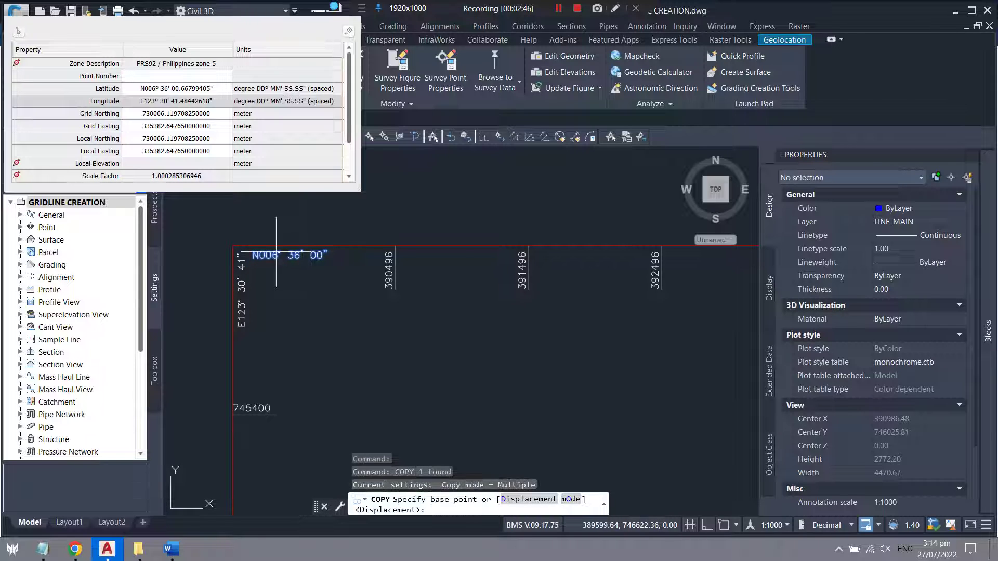
{"action": "left_click", "coordinate": [271, 254]}
{"action": "scroll", "coordinate": [328, 260], "scroll_direction": "down", "scroll_amount": 2}
{"action": "scroll", "coordinate": [332, 364], "scroll_direction": "up", "scroll_amount": 2}
{"action": "scroll", "coordinate": [317, 390], "scroll_direction": "up", "scroll_amount": 1}
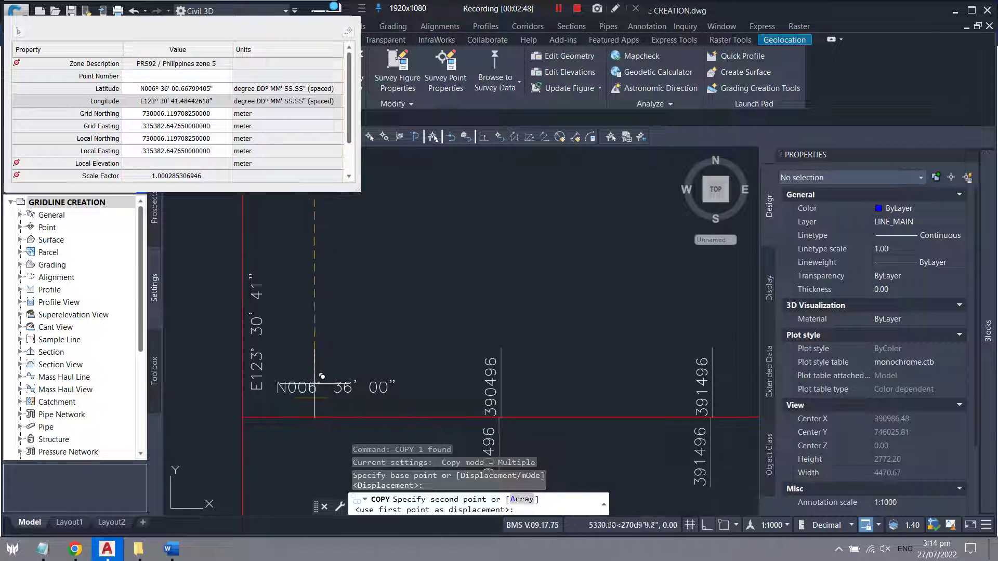
{"action": "key", "text": "Return"}
{"action": "scroll", "coordinate": [312, 353], "scroll_direction": "down", "scroll_amount": 4}
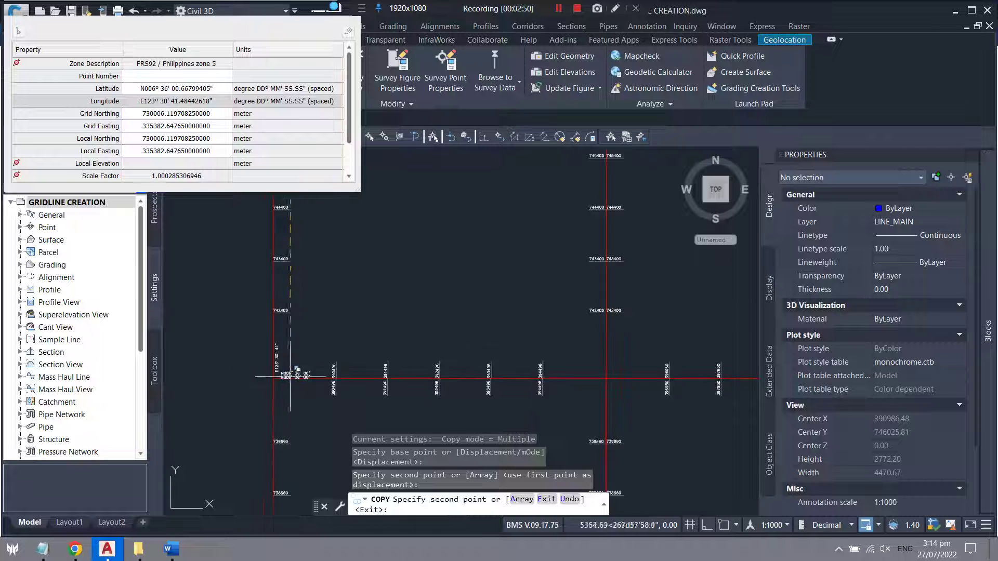
{"action": "scroll", "coordinate": [310, 315], "scroll_direction": "down", "scroll_amount": 2}
{"action": "scroll", "coordinate": [309, 315], "scroll_direction": "up", "scroll_amount": 8}
{"action": "key", "text": "Escape"}
{"action": "left_click", "coordinate": [325, 75]}
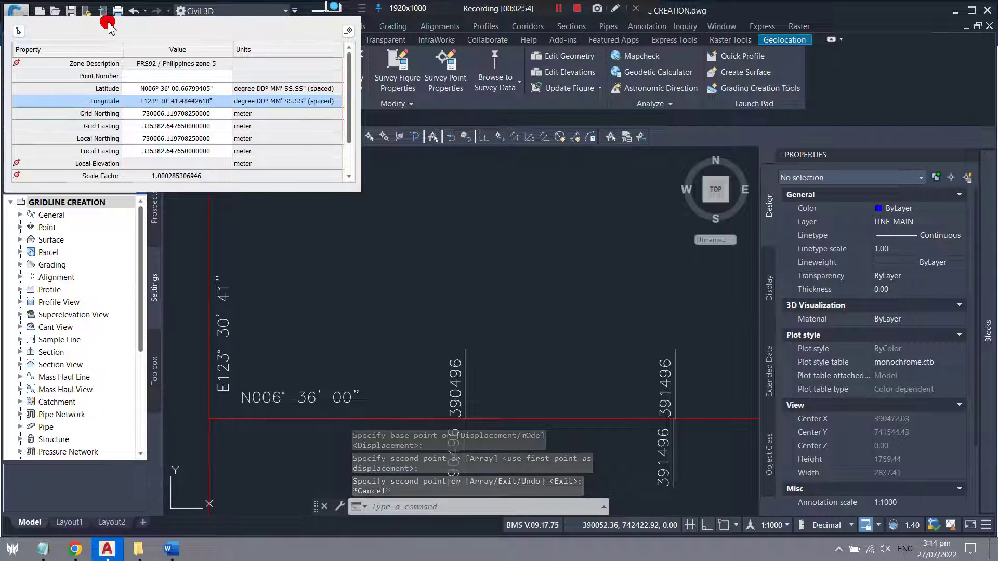
{"action": "left_click", "coordinate": [18, 31]}
Snap-pick the lower gridline intersection to get N006° 33' 00.365", E123° 30' 42.021"
{"action": "scroll", "coordinate": [333, 228], "scroll_direction": "down", "scroll_amount": 3}
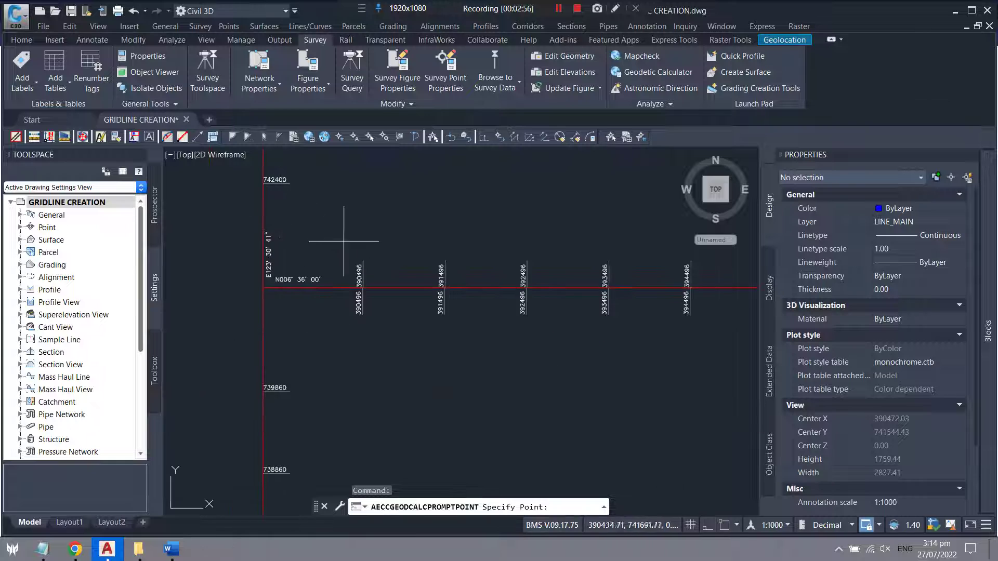
{"action": "scroll", "coordinate": [260, 281], "scroll_direction": "up", "scroll_amount": 4}
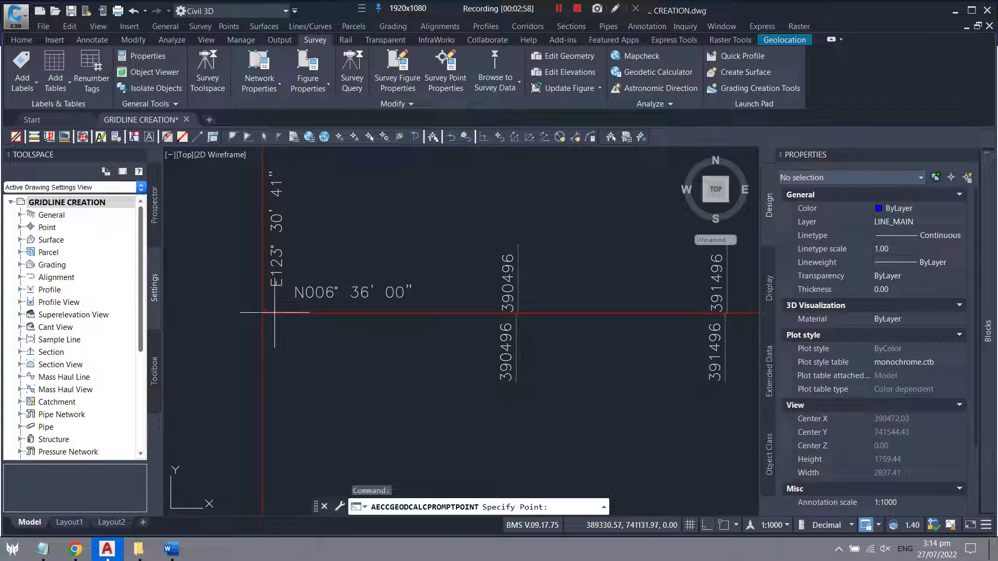
{"action": "left_click", "coordinate": [722, 526]}
{"action": "left_click", "coordinate": [264, 311]}
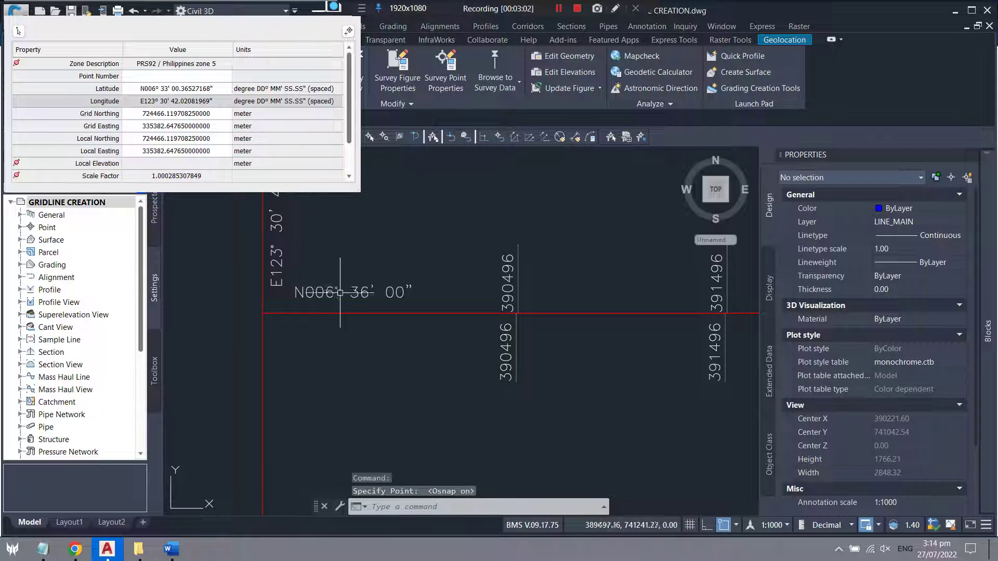
Select and copy the Latitude value from the Geodetic Calculator
{"action": "left_click", "coordinate": [153, 88]}
{"action": "left_click", "coordinate": [167, 87]}
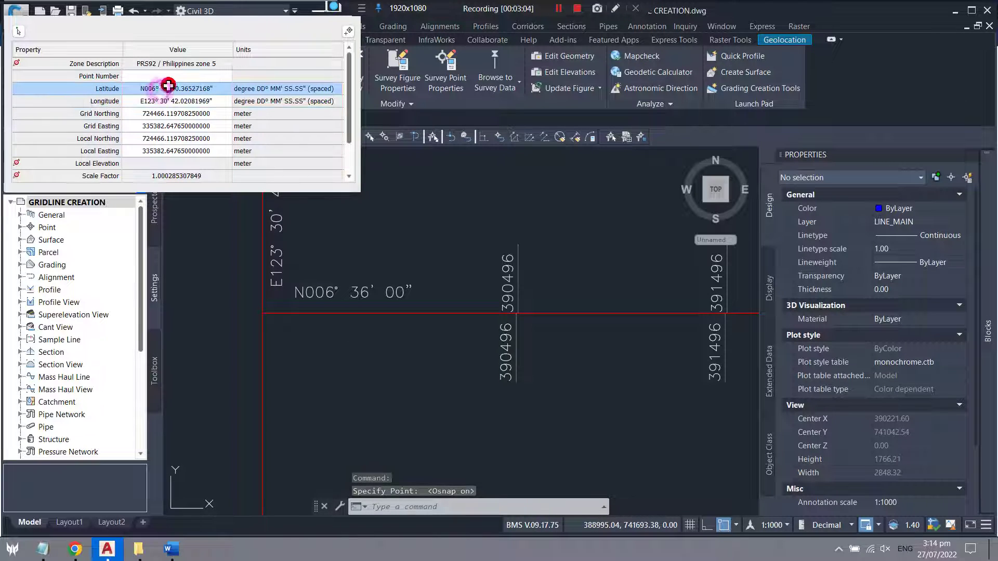
{"action": "left_click", "coordinate": [193, 86]}
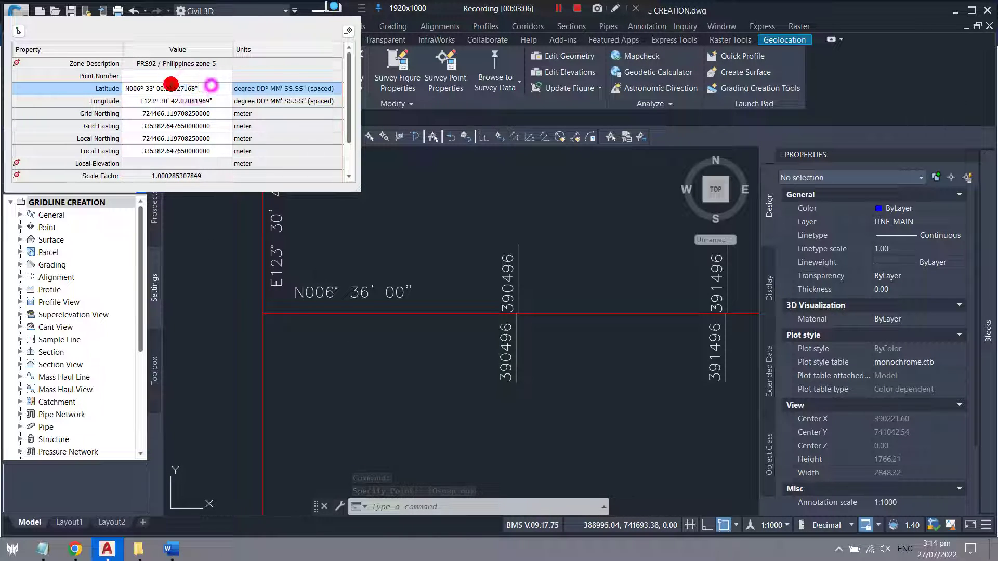
{"action": "double_click", "coordinate": [160, 88]}
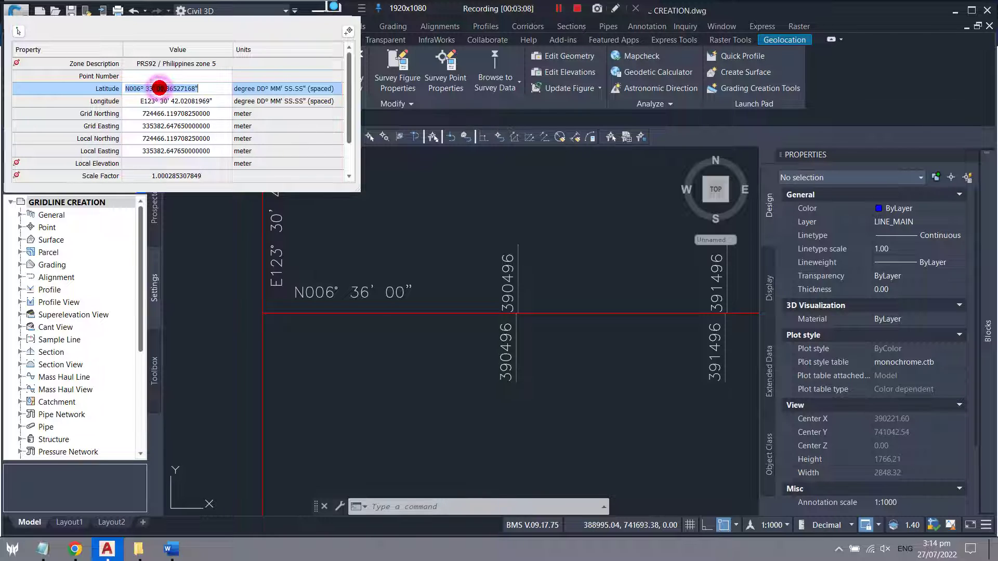
{"action": "left_click", "coordinate": [374, 254]}
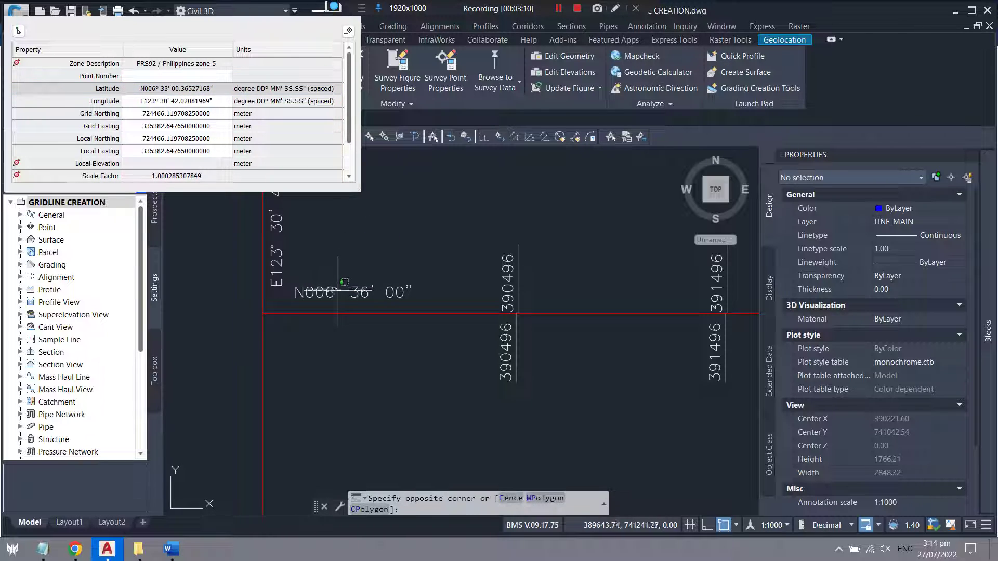
Paste the latitude into the copied label via TEXTEDIT, trimming it to N006° 33' 00"
{"action": "left_click", "coordinate": [319, 293]}
{"action": "type", "text": "EXTE"}
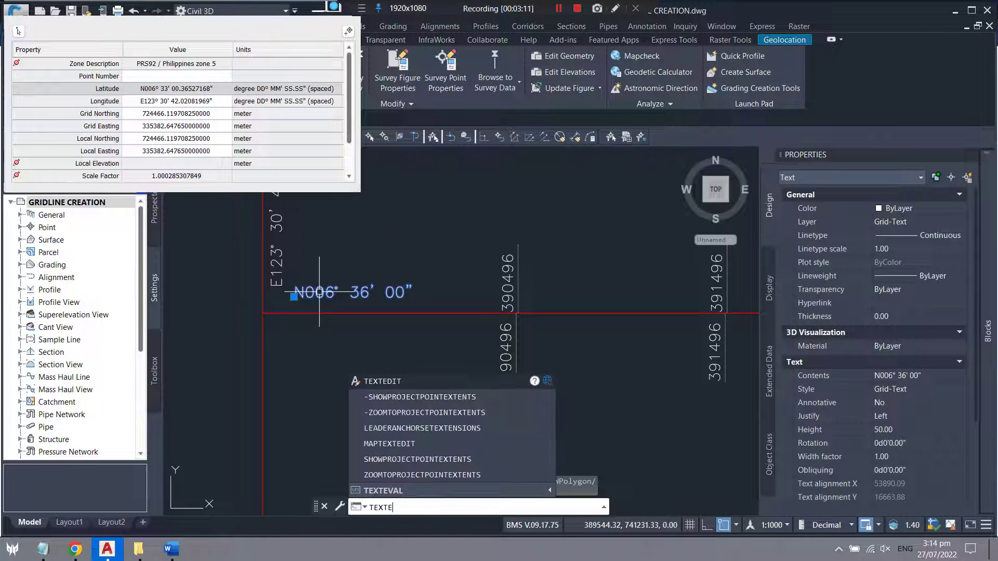
{"action": "type", "text": "DIT"}
{"action": "key", "text": "Return"}
{"action": "key", "text": "ctrl+v"}
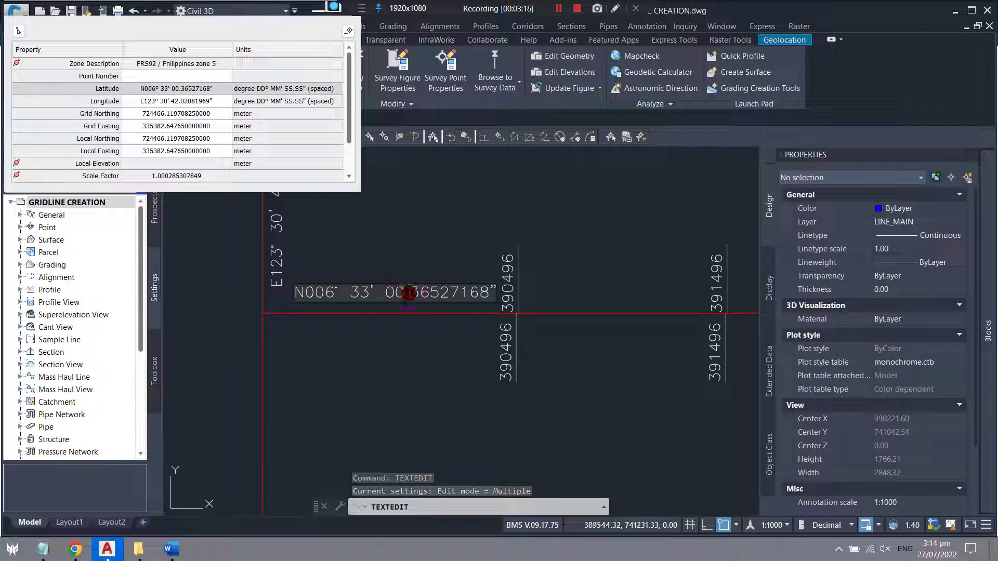
{"action": "key", "text": "Delete"}
{"action": "key", "text": "Delete"}
{"action": "key", "text": "Delete"}
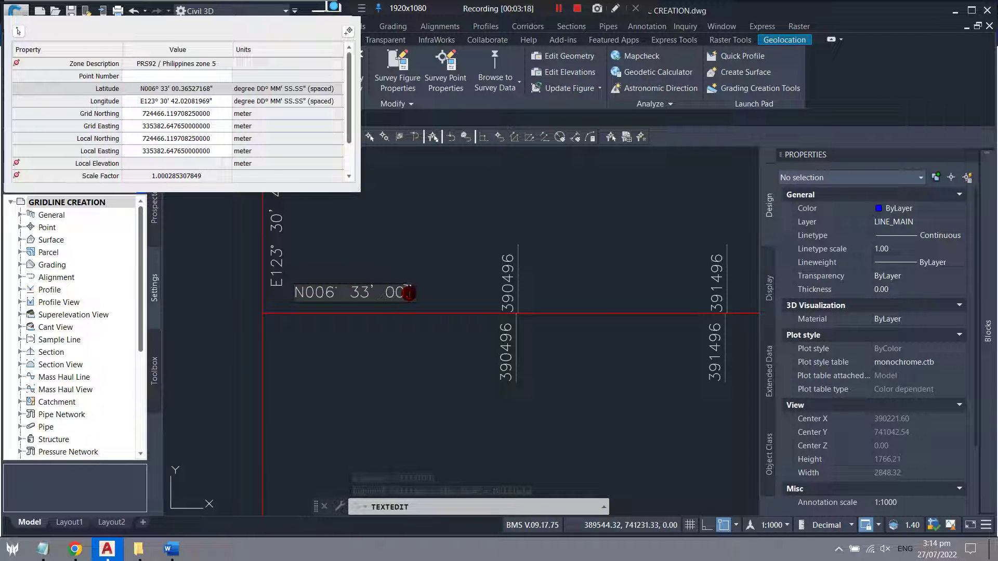
{"action": "key", "text": "Return"}
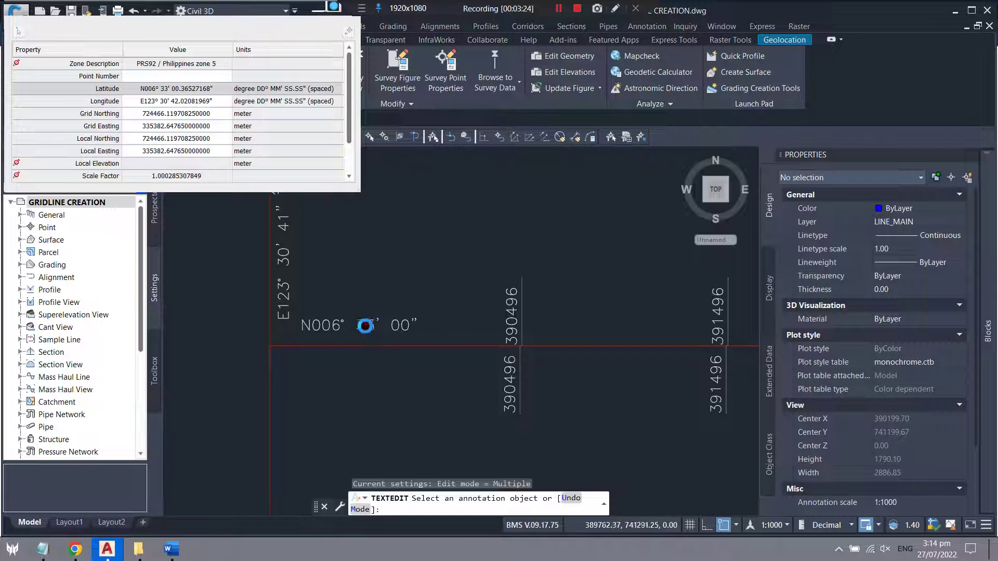
Copy the N006° 33' 00" label straight across to the right-hand corner intersection with Ortho on
{"action": "scroll", "coordinate": [368, 319], "scroll_direction": "down", "scroll_amount": 3}
{"action": "scroll", "coordinate": [358, 327], "scroll_direction": "down", "scroll_amount": 3}
{"action": "scroll", "coordinate": [352, 338], "scroll_direction": "up", "scroll_amount": 4}
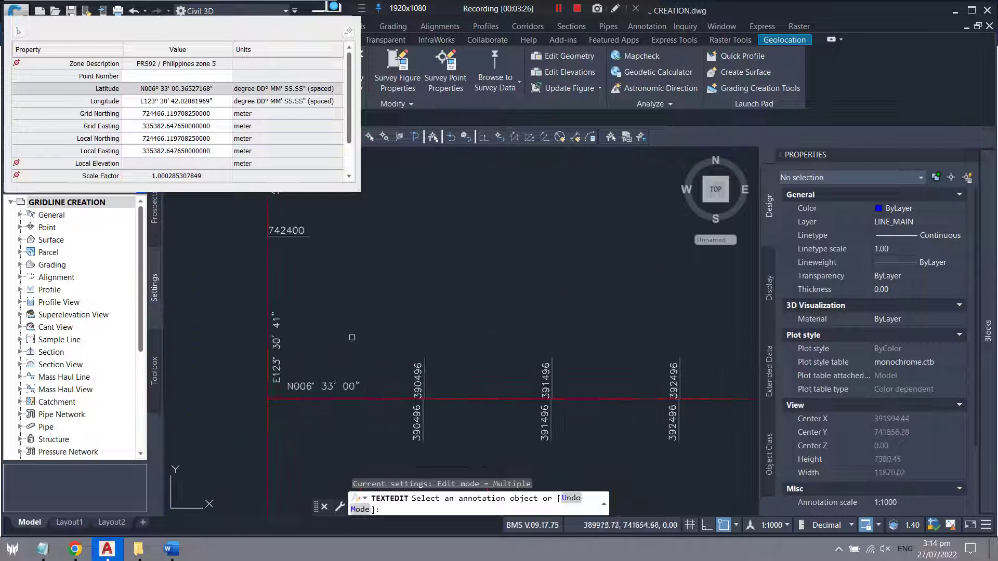
{"action": "key", "text": "Escape"}
{"action": "left_click_drag", "start_coordinate": [333, 367], "coordinate": [333, 387]}
{"action": "type", "text": "COP"}
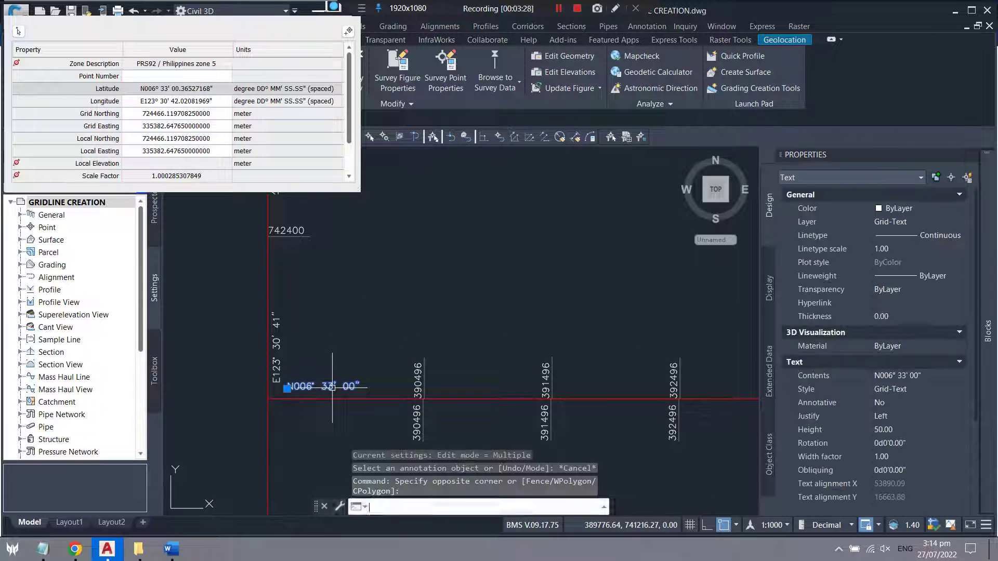
{"action": "key", "text": "Return"}
{"action": "left_click", "coordinate": [332, 387]}
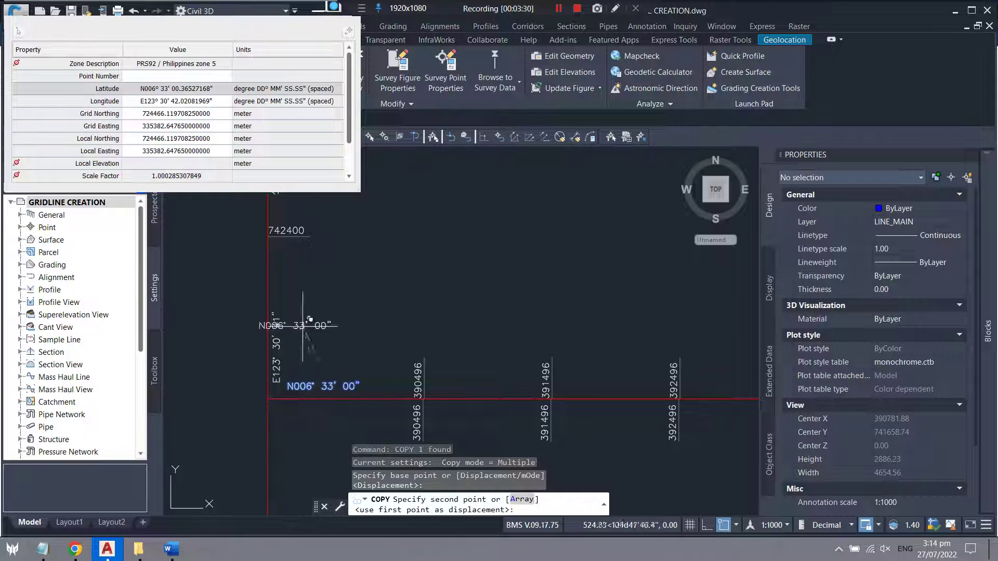
{"action": "scroll", "coordinate": [285, 334], "scroll_direction": "down", "scroll_amount": 4}
{"action": "scroll", "coordinate": [630, 330], "scroll_direction": "up", "scroll_amount": 4}
{"action": "key", "text": "F8"}
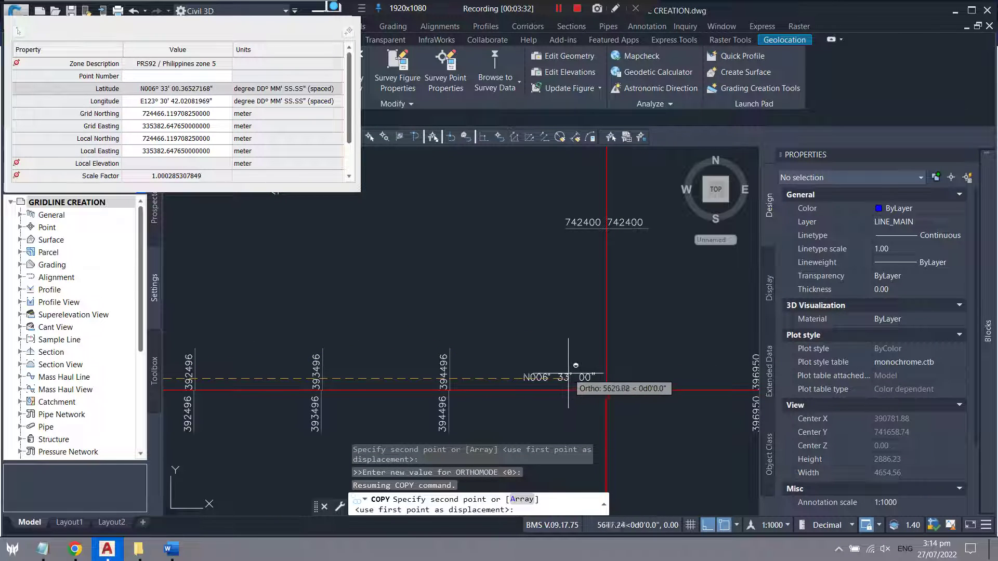
{"action": "left_click", "coordinate": [569, 374]}
{"action": "scroll", "coordinate": [568, 373], "scroll_direction": "down", "scroll_amount": 5}
{"action": "scroll", "coordinate": [362, 367], "scroll_direction": "up", "scroll_amount": 3}
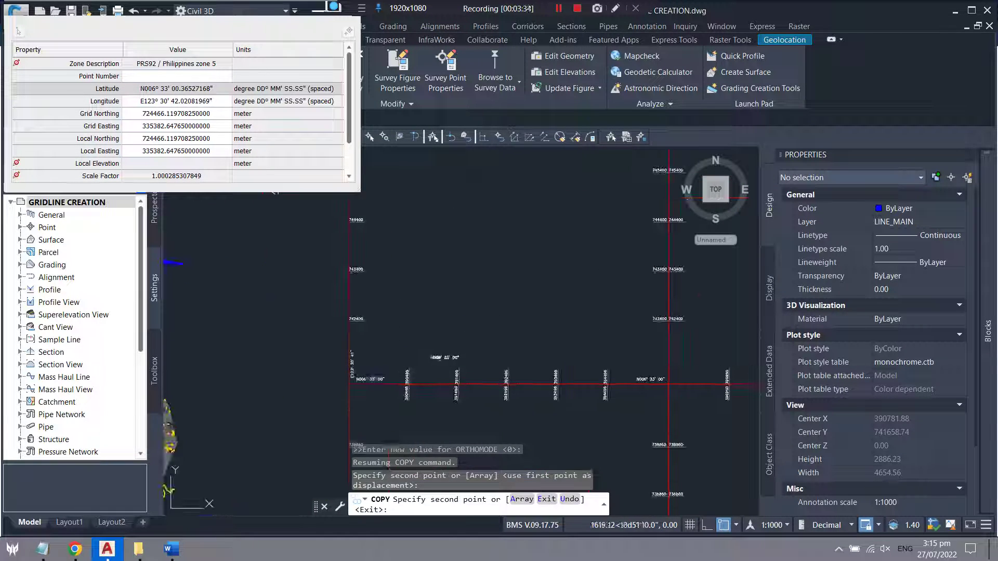
{"action": "key", "text": "Escape"}
Copy the E123° 30' 41" longitude label to the right-hand corner intersection
{"action": "scroll", "coordinate": [362, 367], "scroll_direction": "up", "scroll_amount": 2}
{"action": "left_click", "coordinate": [352, 364]}
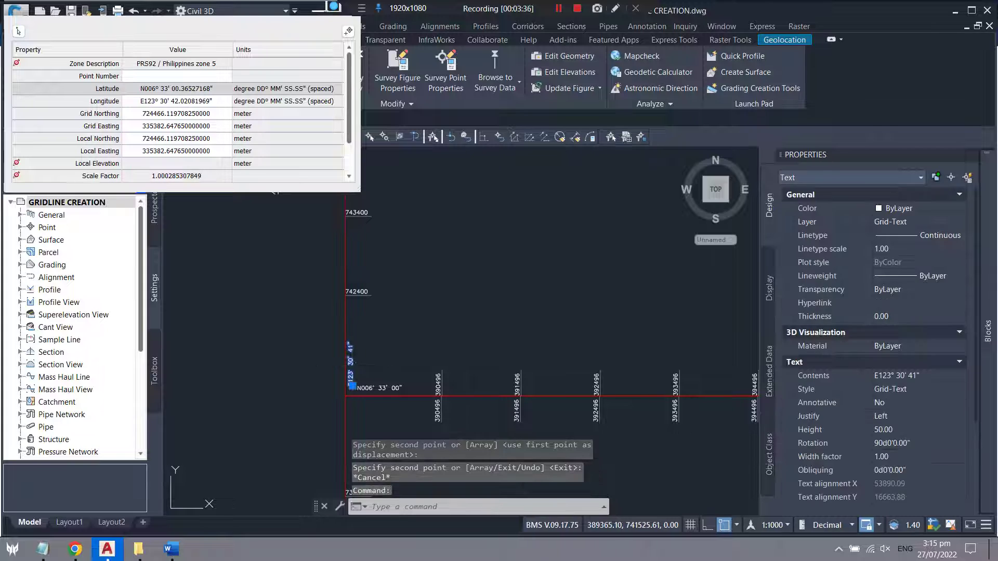
{"action": "type", "text": "c"}
{"action": "key", "text": "Return"}
{"action": "left_click", "coordinate": [353, 364]}
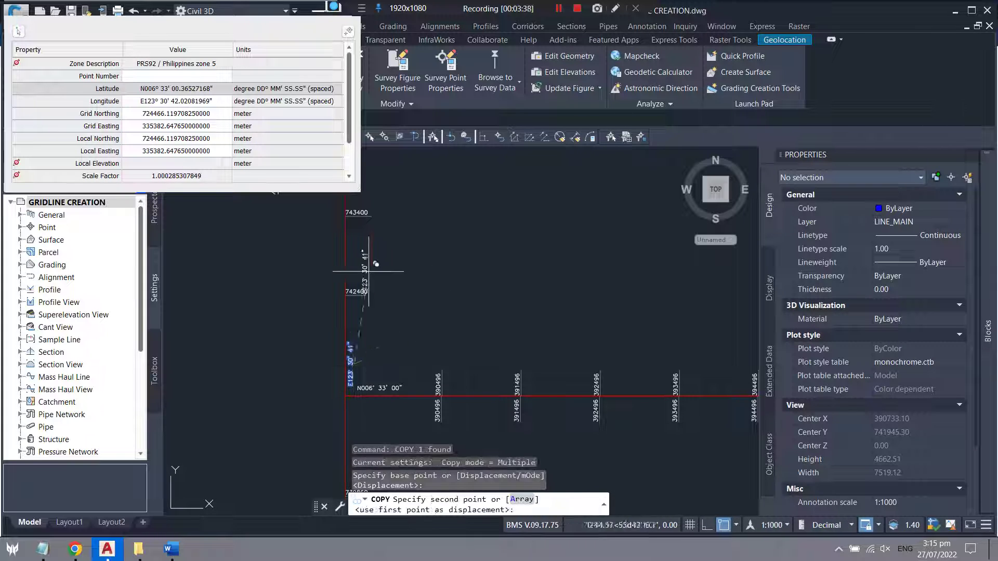
{"action": "scroll", "coordinate": [597, 279], "scroll_direction": "down", "scroll_amount": 3}
{"action": "scroll", "coordinate": [496, 323], "scroll_direction": "up", "scroll_amount": 3}
{"action": "scroll", "coordinate": [496, 324], "scroll_direction": "up", "scroll_amount": 4}
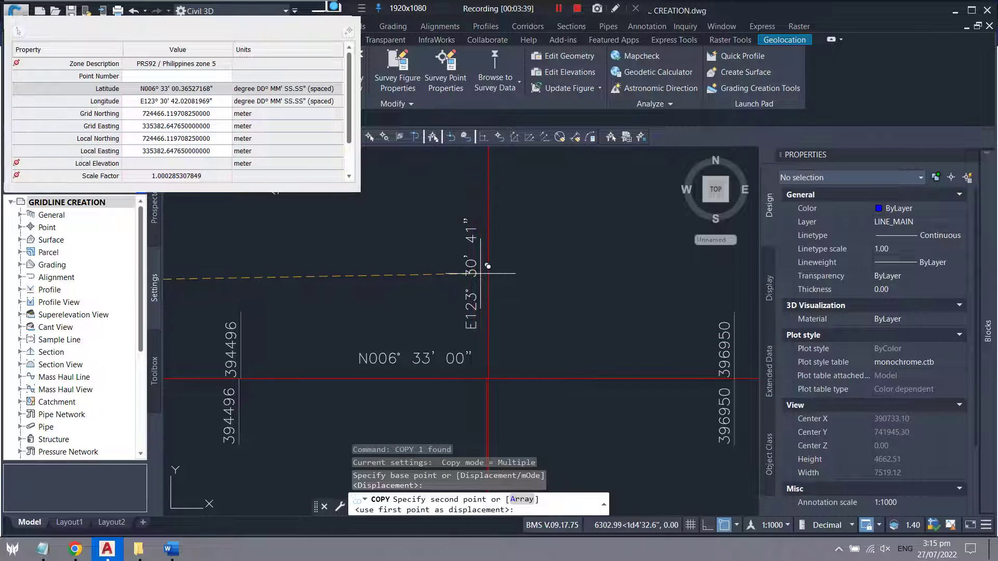
{"action": "left_click", "coordinate": [488, 266]}
{"action": "scroll", "coordinate": [487, 263], "scroll_direction": "down", "scroll_amount": 3}
{"action": "key", "text": "Escape"}
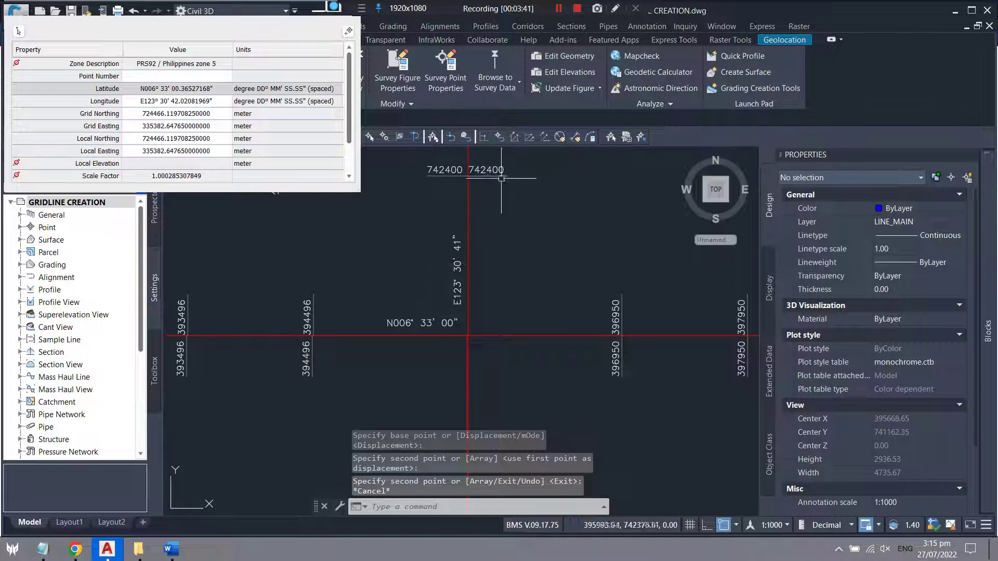
{"action": "scroll", "coordinate": [486, 255], "scroll_direction": "up", "scroll_amount": 3}
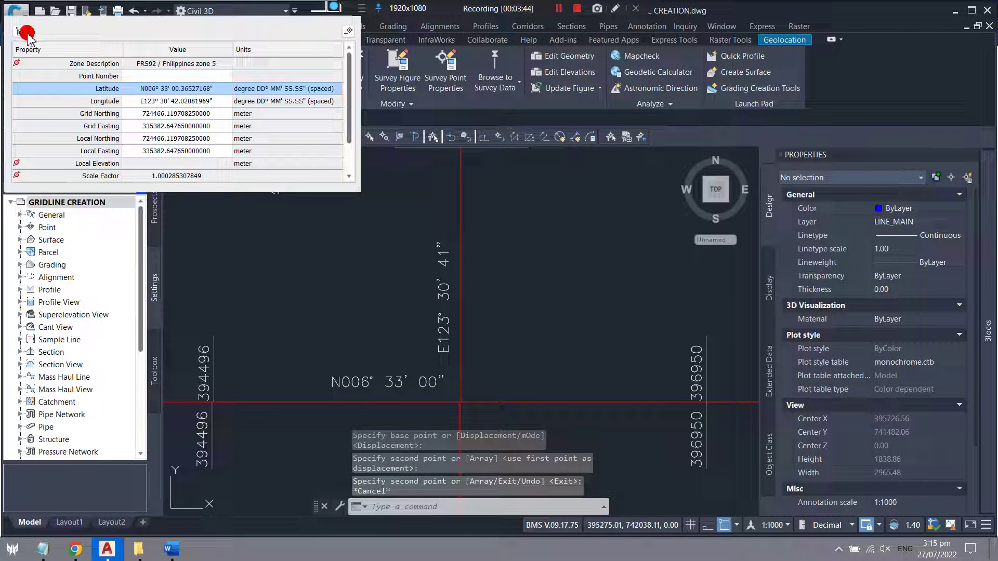
{"action": "left_click", "coordinate": [16, 33]}
Pick the right corner in the Geodetic Calculator, copy its longitude E123° 34' 12.058", and select the E123° label
{"action": "scroll", "coordinate": [462, 390], "scroll_direction": "up", "scroll_amount": 3}
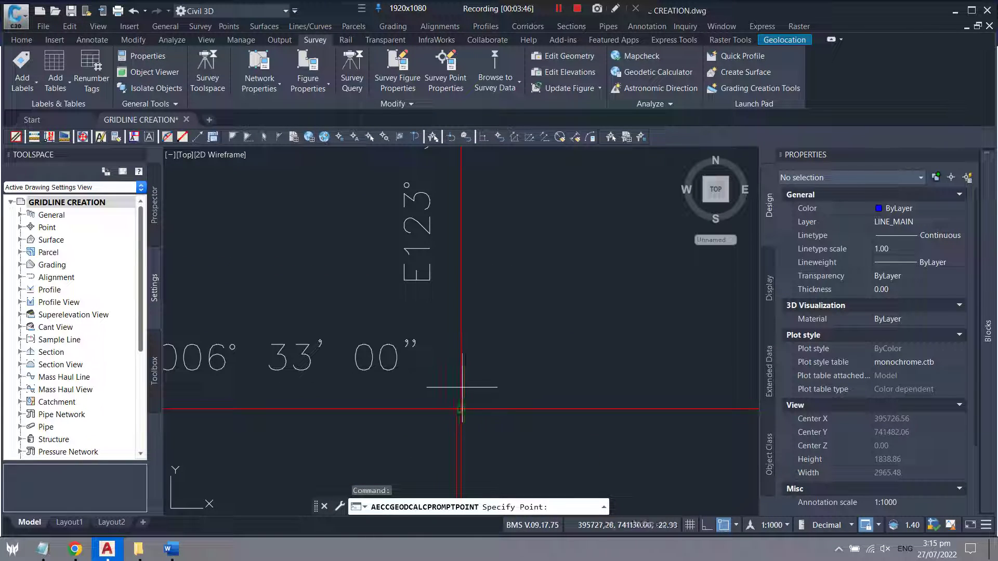
{"action": "left_click", "coordinate": [461, 409]}
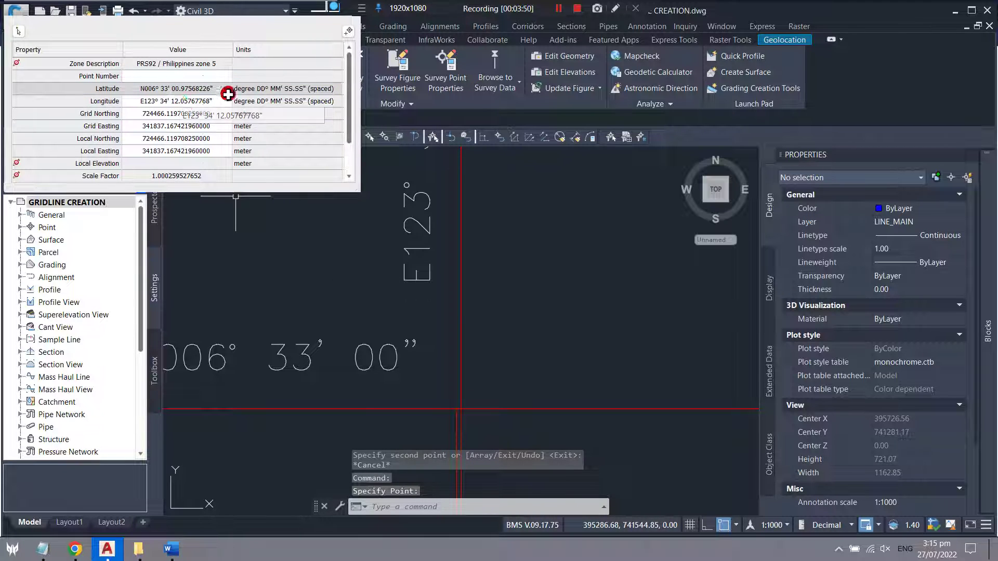
{"action": "left_click", "coordinate": [180, 100]}
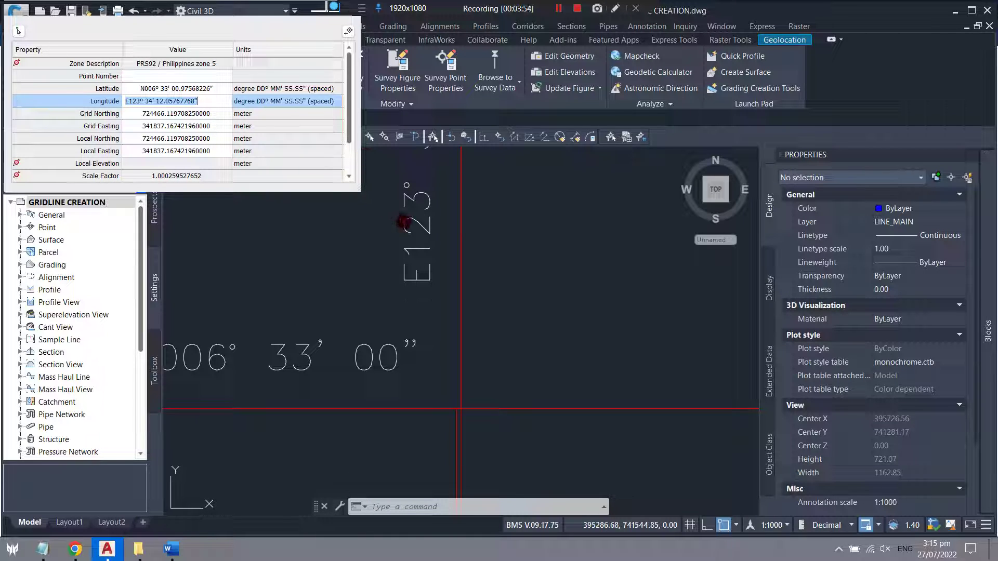
{"action": "left_click", "coordinate": [400, 229]}
{"action": "left_click", "coordinate": [387, 270]}
Edit the copied E123° 30' 41" label with TEXTEDIT so it reads E123° 34' 12"
{"action": "type", "text": "TEXT"}
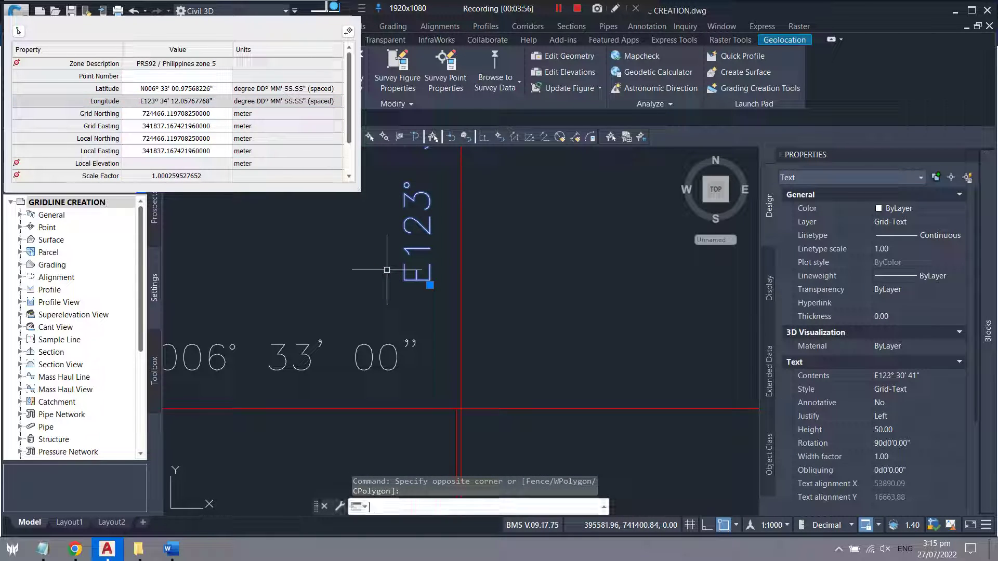
{"action": "type", "text": "EDIT"}
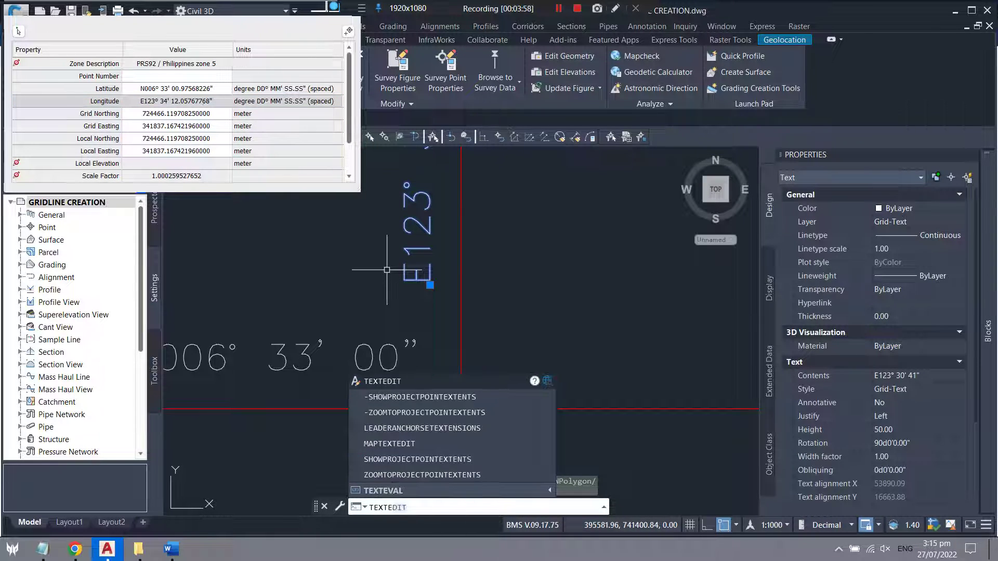
{"action": "key", "text": "Return"}
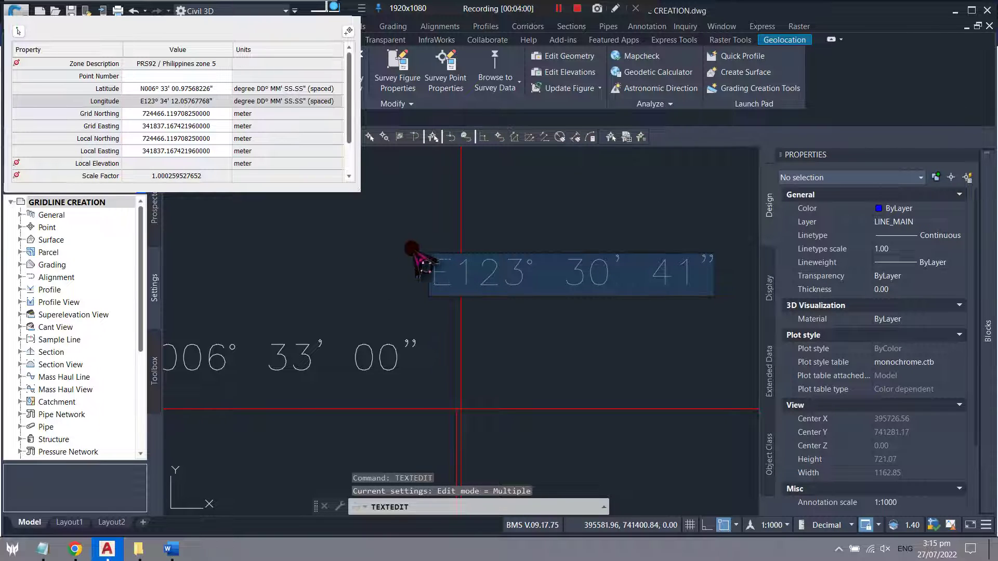
{"action": "type", "text": "E123° 34' 12.05767768\""}
{"action": "scroll", "coordinate": [457, 266], "scroll_direction": "down", "scroll_amount": 2}
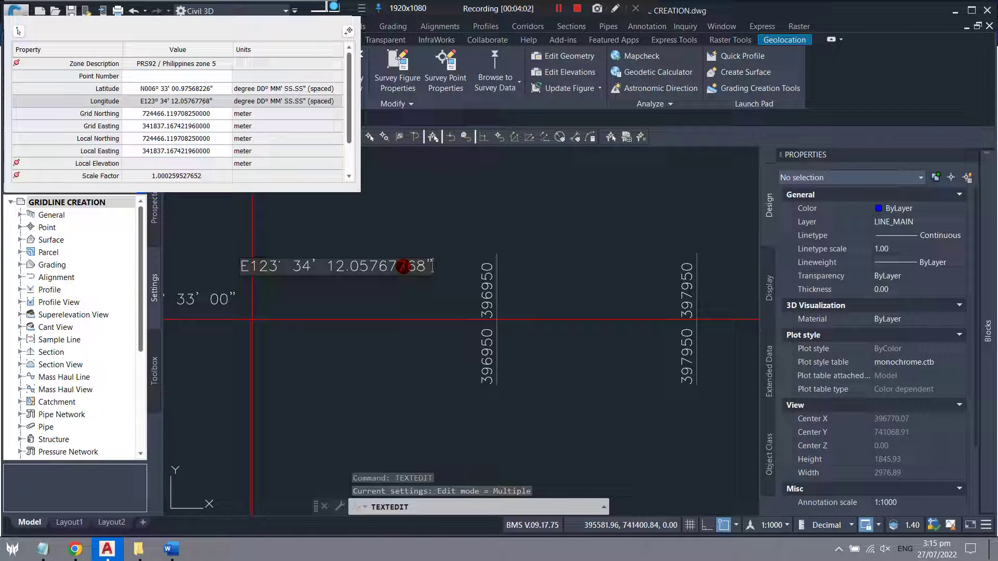
{"action": "key", "text": "BackSpace"}
{"action": "key", "text": "BackSpace"}
{"action": "key", "text": "BackSpace"}
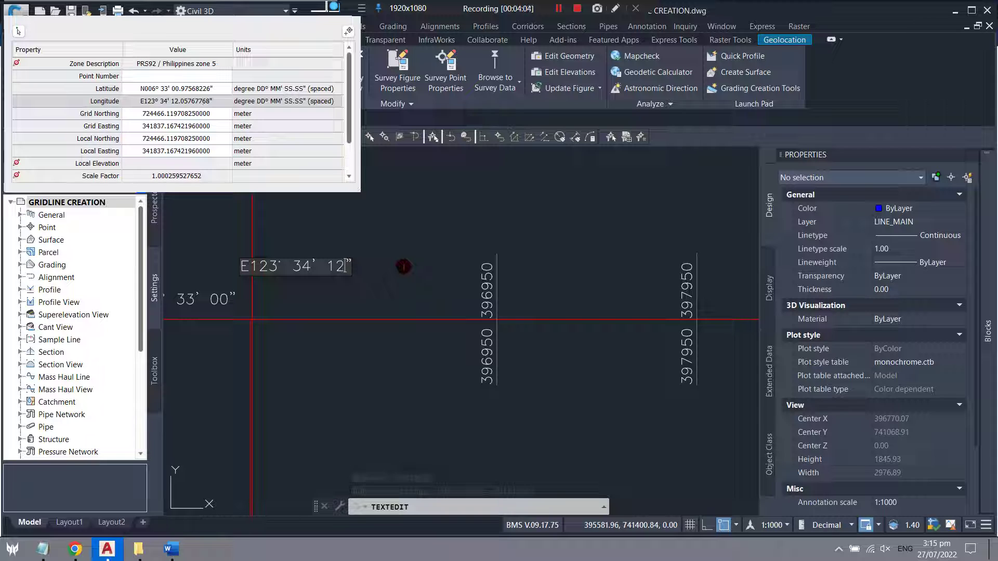
{"action": "left_click", "coordinate": [414, 281]}
{"action": "scroll", "coordinate": [325, 322], "scroll_direction": "down", "scroll_amount": 2}
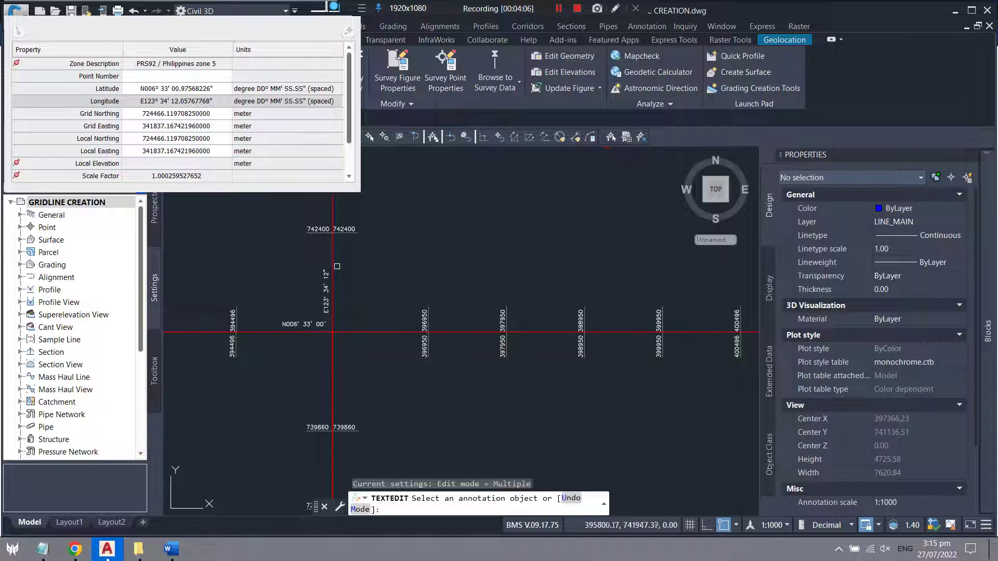
{"action": "scroll", "coordinate": [344, 336], "scroll_direction": "down", "scroll_amount": 2}
{"action": "scroll", "coordinate": [357, 306], "scroll_direction": "up", "scroll_amount": 2}
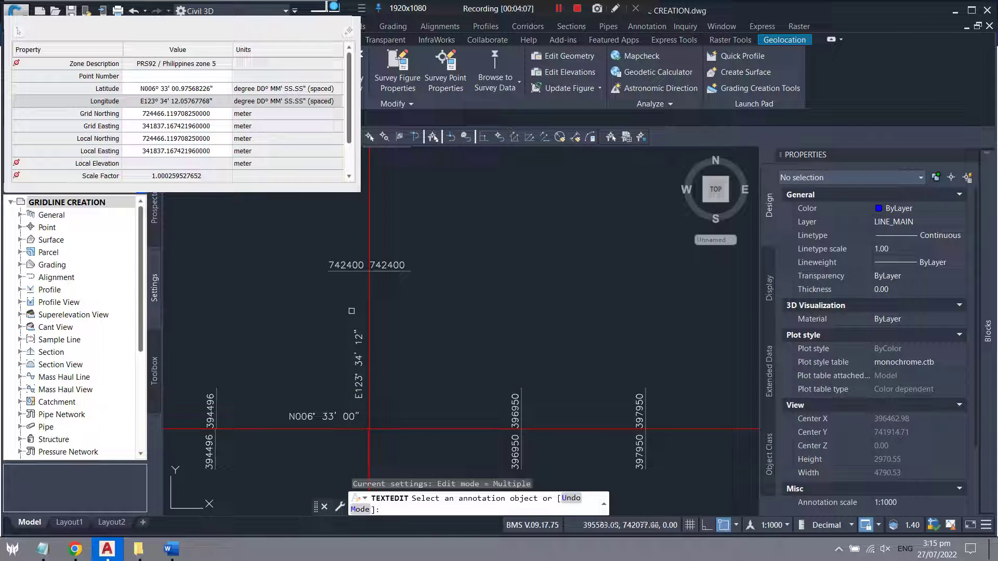
{"action": "key", "text": "Escape"}
{"action": "left_click", "coordinate": [359, 363]}
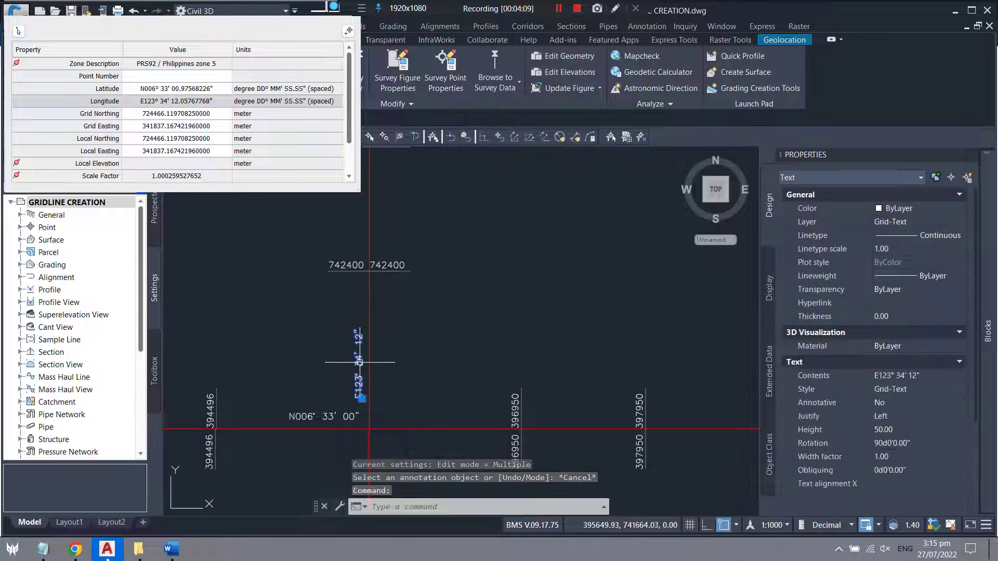
Copy the E123° 34' 12" label up onto the top gridline
{"action": "type", "text": "c"}
{"action": "key", "text": "Return"}
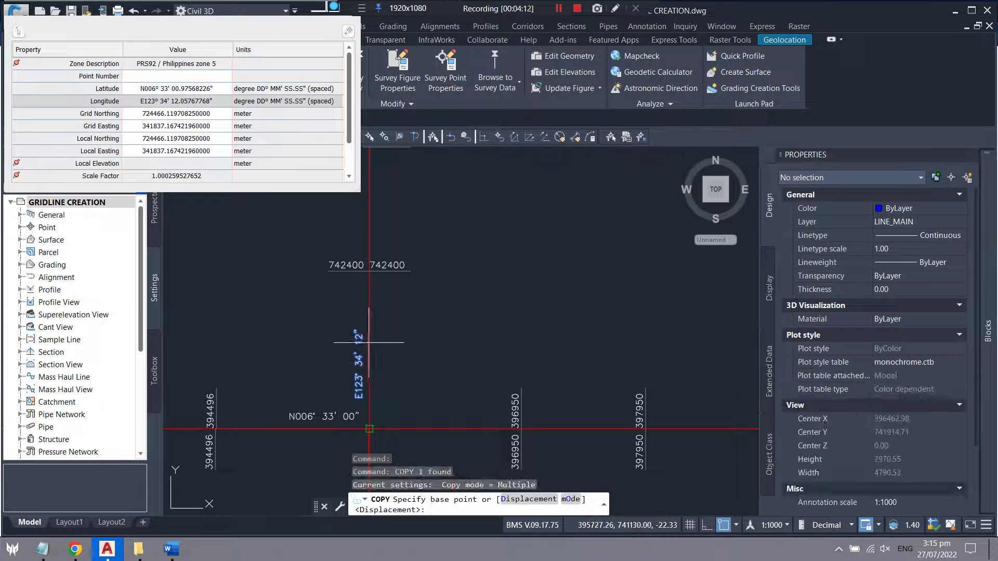
{"action": "left_click", "coordinate": [362, 398]}
{"action": "scroll", "coordinate": [440, 378], "scroll_direction": "down", "scroll_amount": 3}
{"action": "scroll", "coordinate": [428, 195], "scroll_direction": "up", "scroll_amount": 2}
{"action": "scroll", "coordinate": [427, 195], "scroll_direction": "up", "scroll_amount": 3}
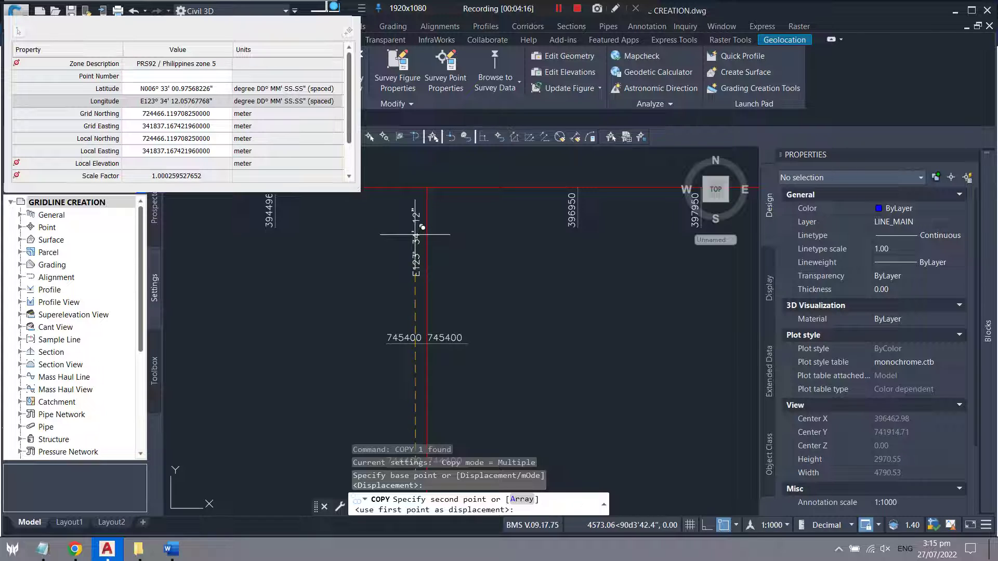
{"action": "left_click", "coordinate": [415, 235]}
{"action": "scroll", "coordinate": [528, 314], "scroll_direction": "down", "scroll_amount": 3}
{"action": "key", "text": "Escape"}
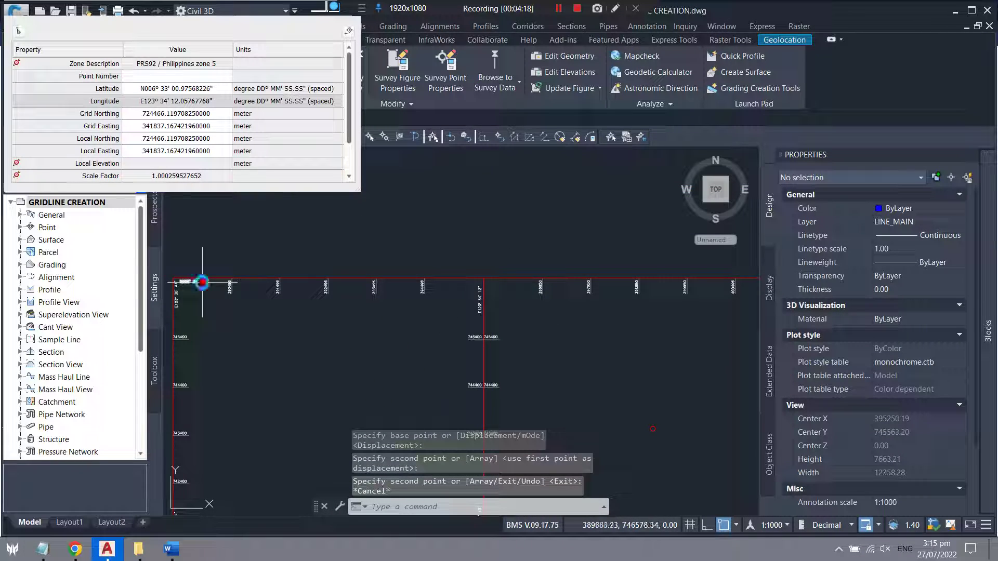
{"action": "scroll", "coordinate": [201, 282], "scroll_direction": "up", "scroll_amount": 2}
Copy the N006° 36' 00" latitude label to the top-right corner intersection
{"action": "left_click", "coordinate": [201, 282]}
{"action": "type", "text": "co"}
{"action": "key", "text": "Return"}
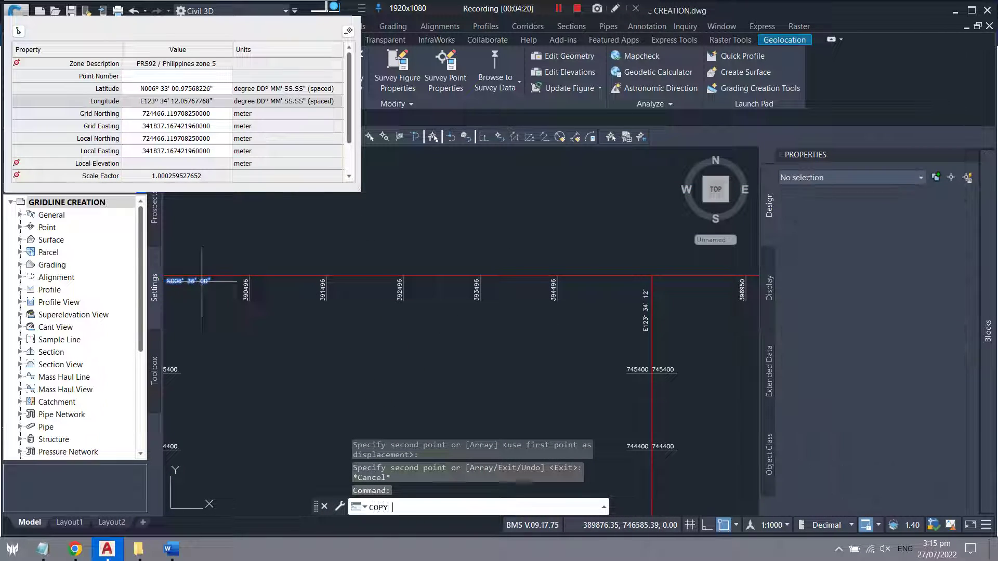
{"action": "left_click", "coordinate": [201, 268]}
{"action": "scroll", "coordinate": [615, 270], "scroll_direction": "up", "scroll_amount": 3}
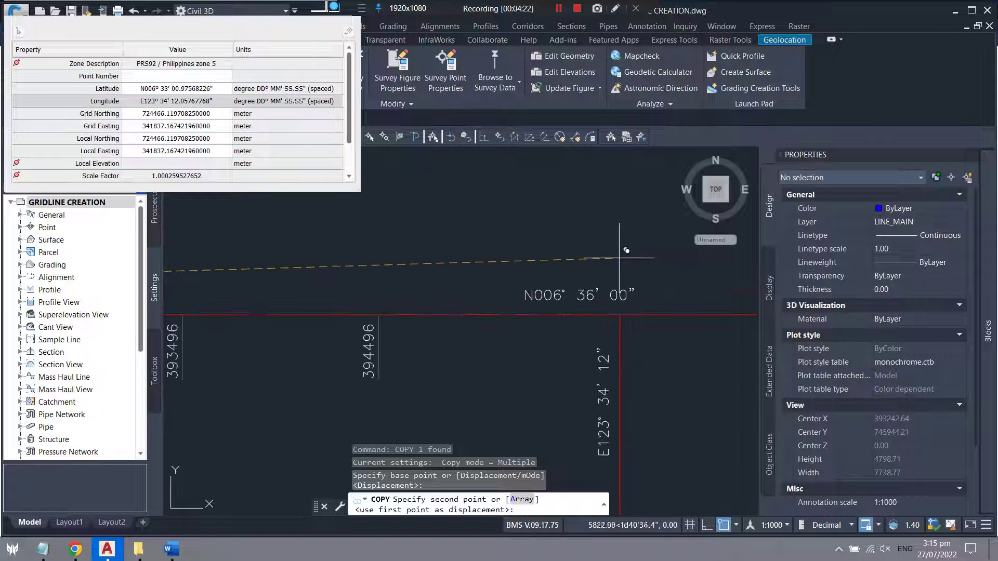
{"action": "left_click", "coordinate": [581, 295]}
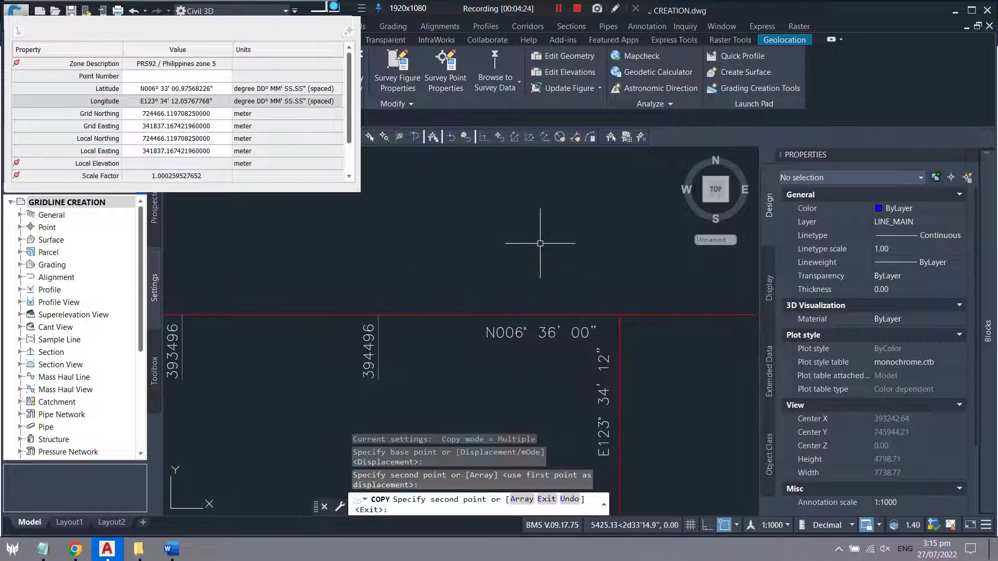
{"action": "key", "text": "Escape"}
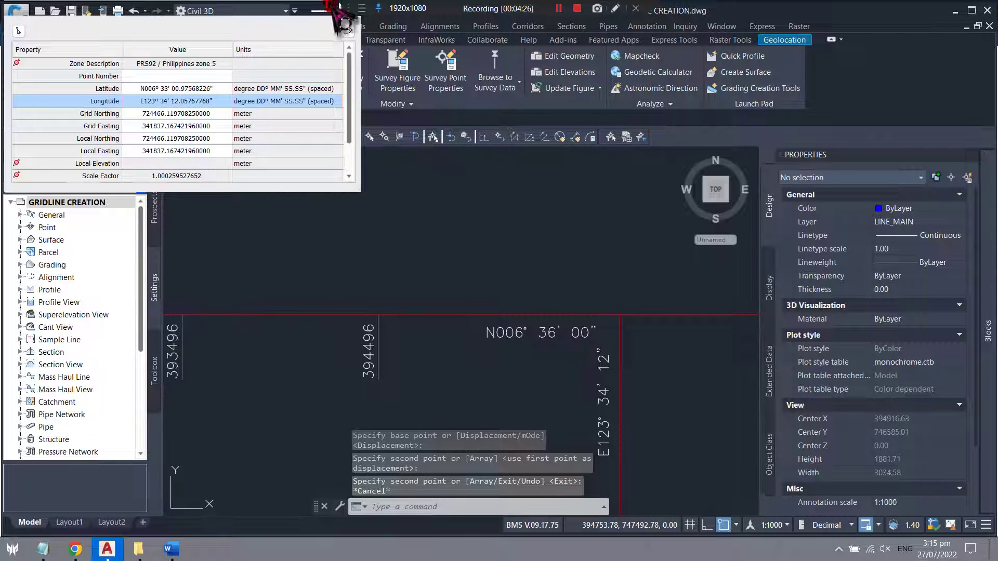
{"action": "scroll", "coordinate": [343, 27], "scroll_direction": "down", "scroll_amount": 1}
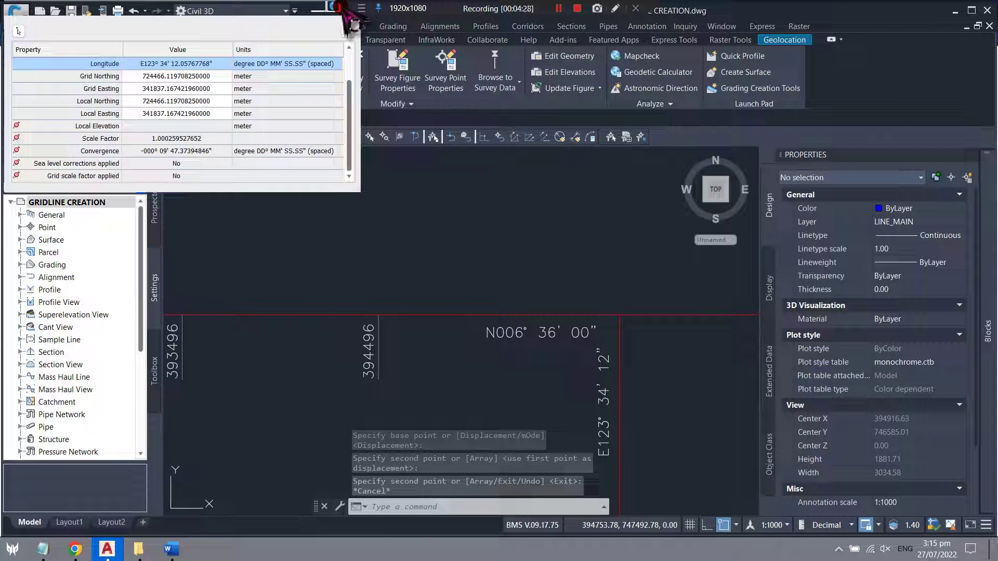
{"action": "left_click", "coordinate": [338, 8]}
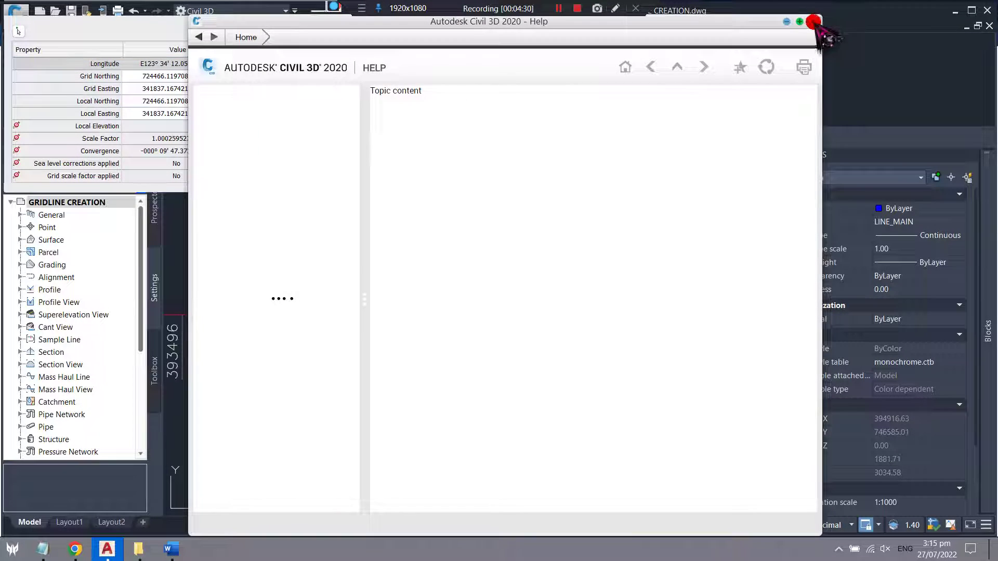
Close the Help window, inspect the top-right corner labels, and zoom out to show the whole grid
{"action": "left_click", "coordinate": [814, 22]}
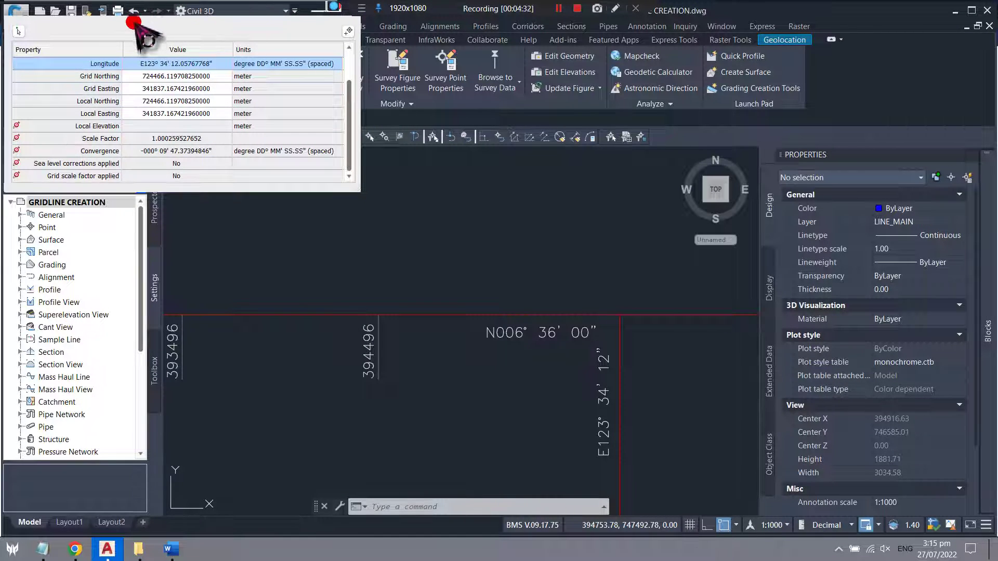
{"action": "left_click", "coordinate": [313, 22]}
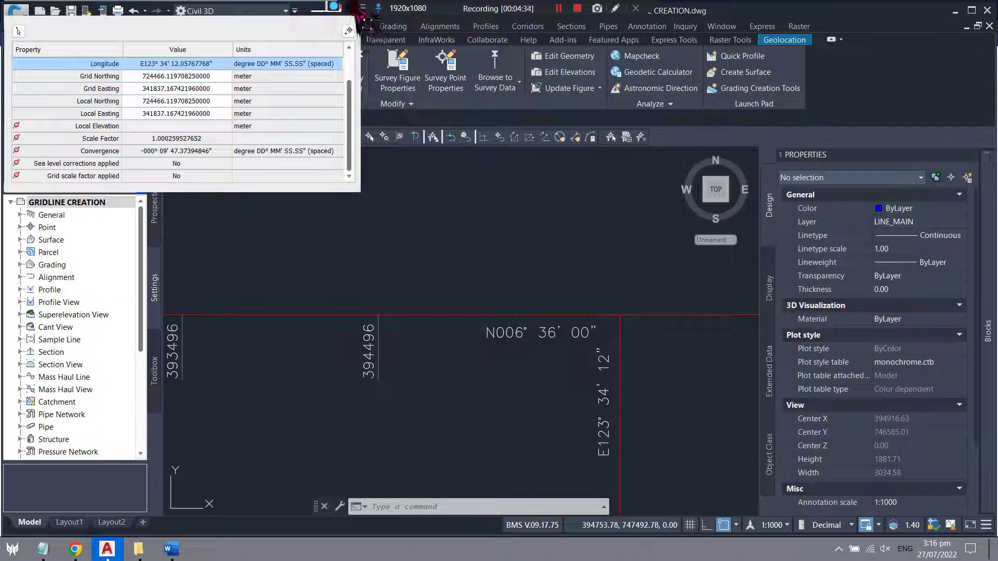
{"action": "scroll", "coordinate": [468, 181], "scroll_direction": "down", "scroll_amount": 2}
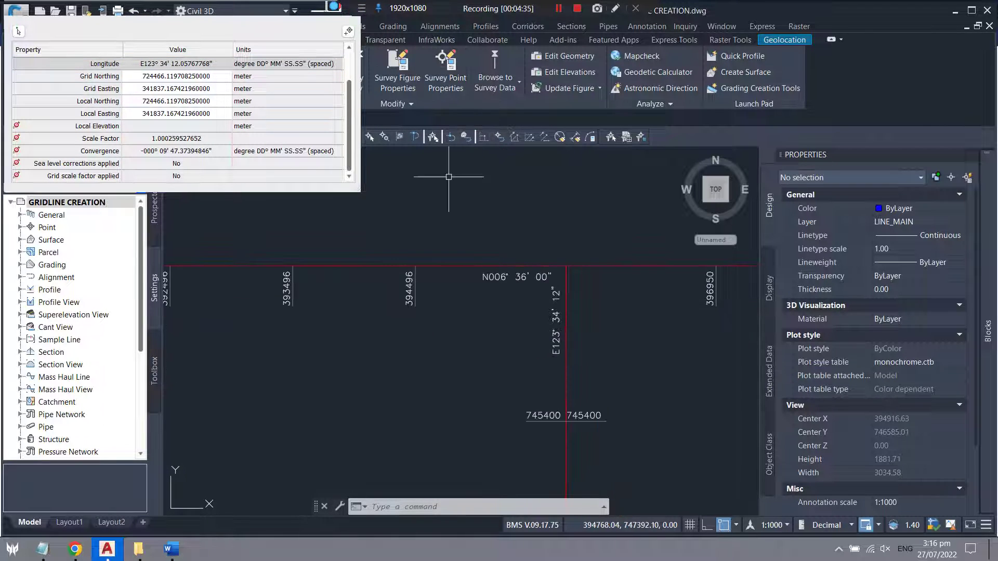
{"action": "left_click", "coordinate": [481, 10]}
{"action": "scroll", "coordinate": [429, 194], "scroll_direction": "down", "scroll_amount": 2}
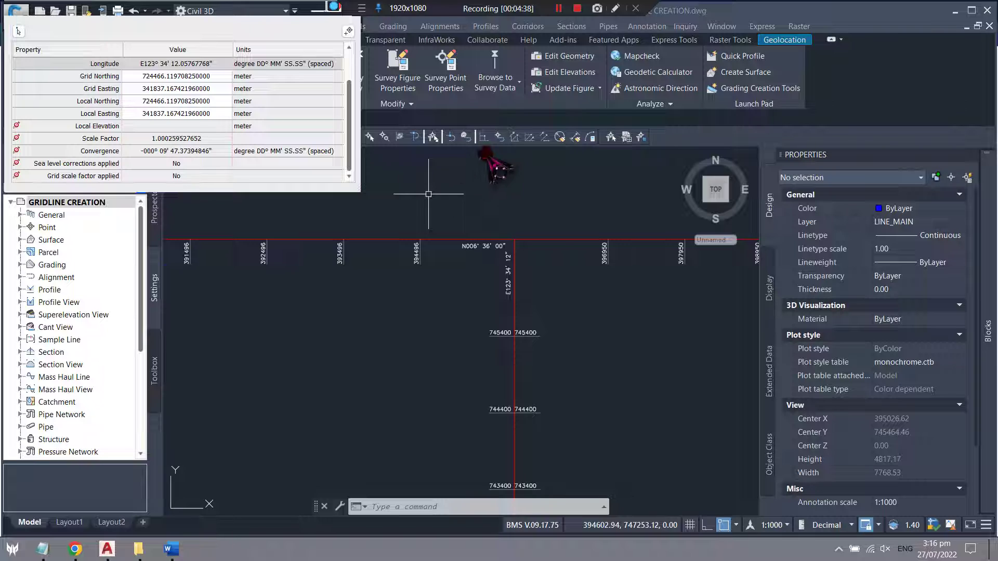
{"action": "scroll", "coordinate": [428, 193], "scroll_direction": "down", "scroll_amount": 2}
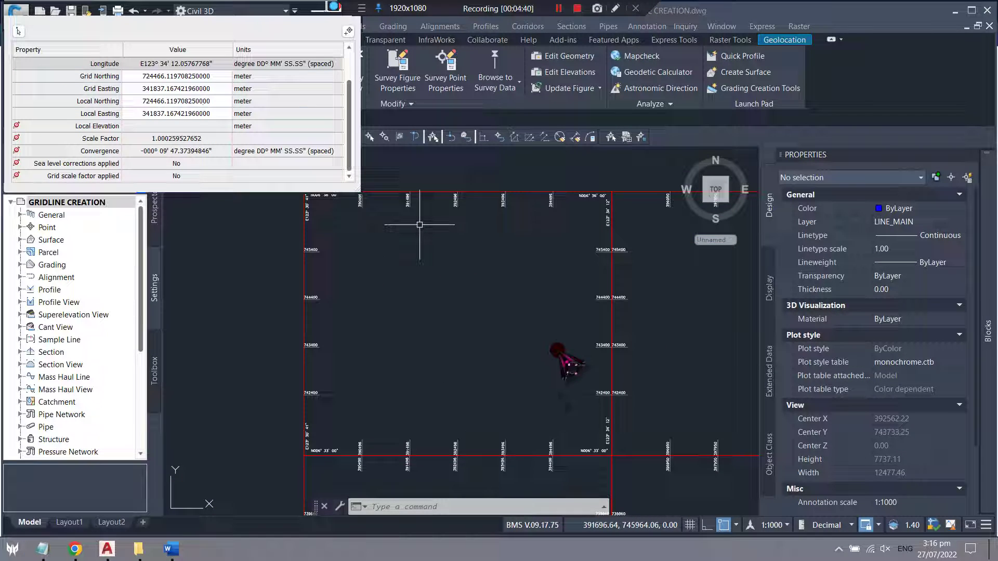
{"action": "scroll", "coordinate": [464, 280], "scroll_direction": "up", "scroll_amount": 1}
{"action": "scroll", "coordinate": [549, 225], "scroll_direction": "up", "scroll_amount": 2}
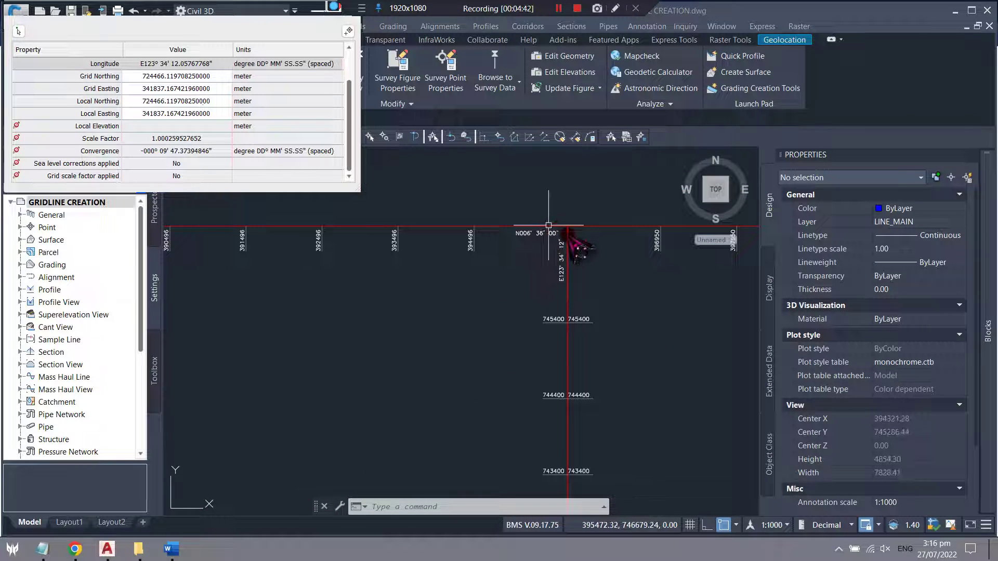
{"action": "scroll", "coordinate": [548, 225], "scroll_direction": "down", "scroll_amount": 7}
{"action": "scroll", "coordinate": [590, 212], "scroll_direction": "down", "scroll_amount": 3}
{"action": "key", "text": "Escape"}
{"action": "key", "text": "Escape"}
{"action": "left_click", "coordinate": [606, 190]}
Copy the whole grid and surface and paste a duplicate beside the original
{"action": "left_click", "coordinate": [461, 412]}
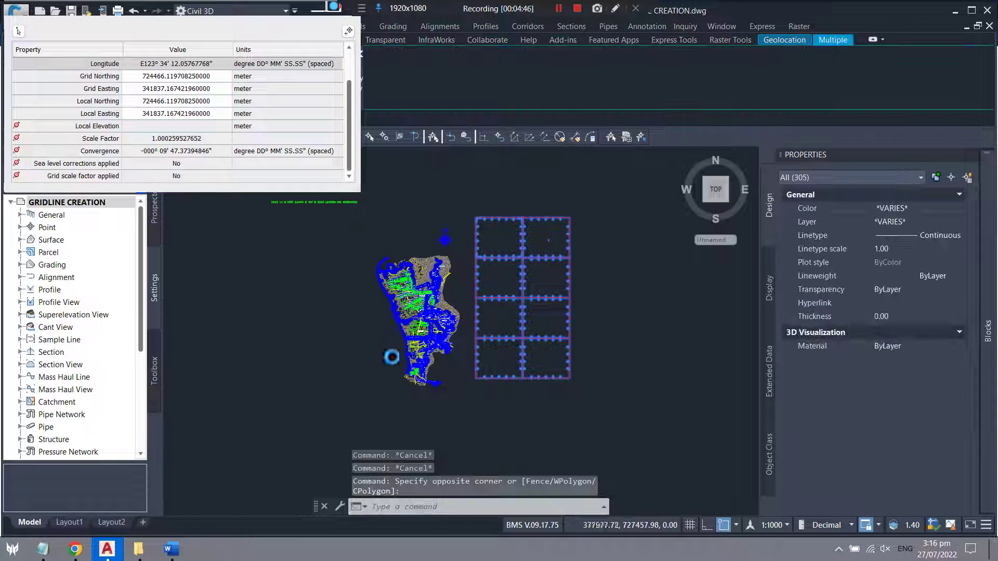
{"action": "scroll", "coordinate": [529, 354], "scroll_direction": "down", "scroll_amount": 3}
{"action": "key", "text": "ctrl+c"}
{"action": "key", "text": "ctrl+v"}
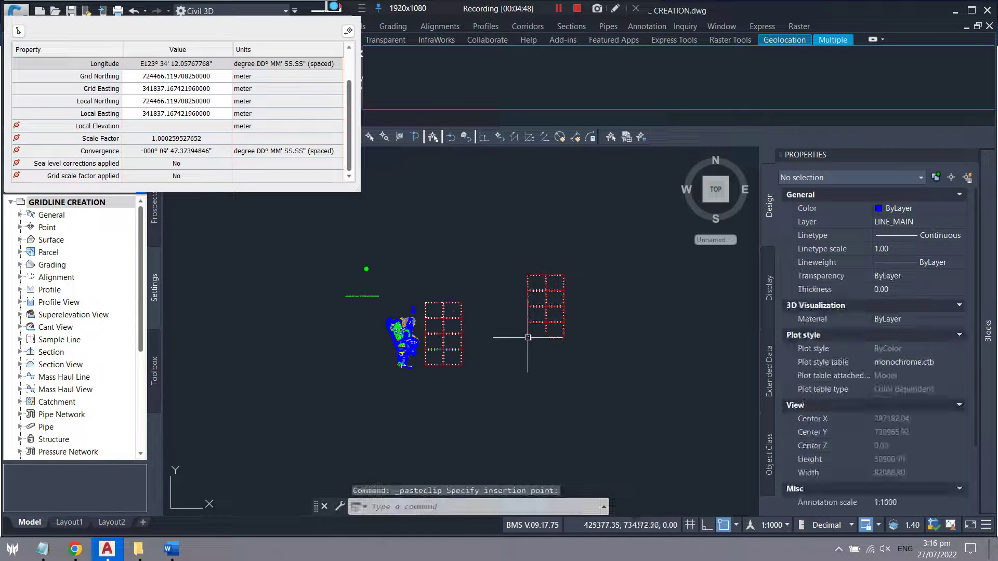
{"action": "left_click", "coordinate": [597, 258]}
{"action": "left_click", "coordinate": [584, 263]}
{"action": "left_click", "coordinate": [517, 345]}
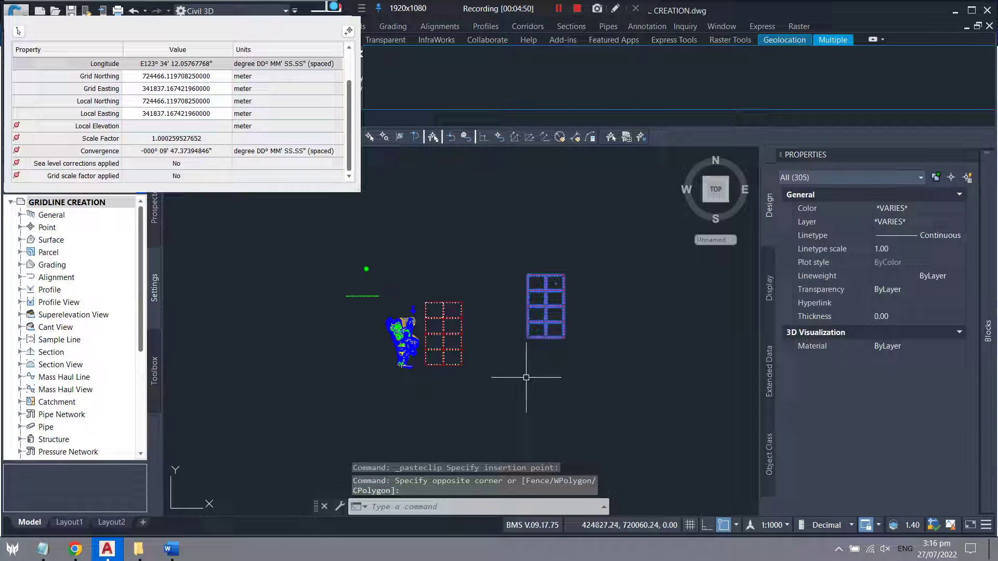
Scale the pasted gridline copy from its corner by a factor of 100/10000
{"action": "left_click", "coordinate": [587, 232]}
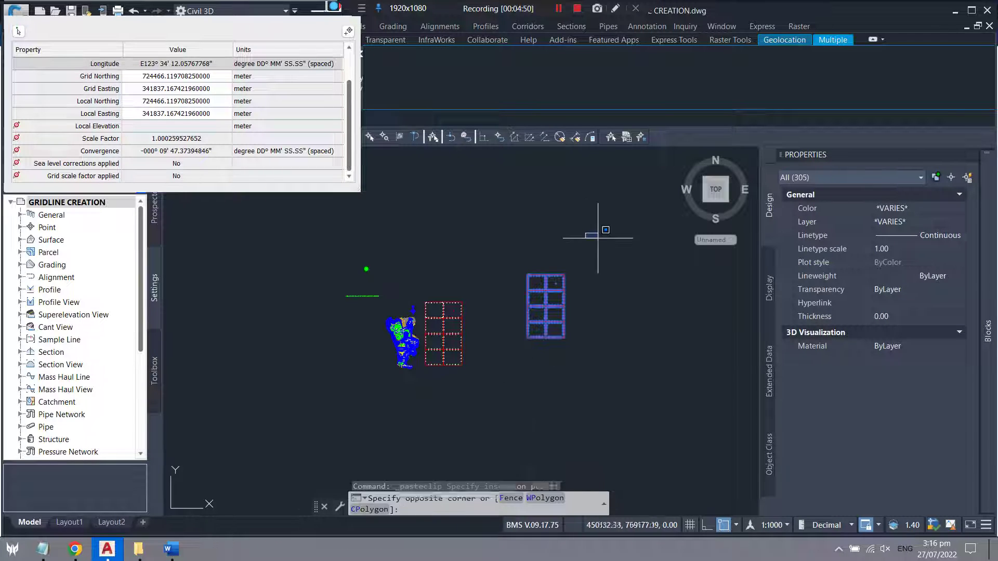
{"action": "left_click", "coordinate": [515, 365]}
{"action": "type", "text": "sc"}
{"action": "key", "text": "Return"}
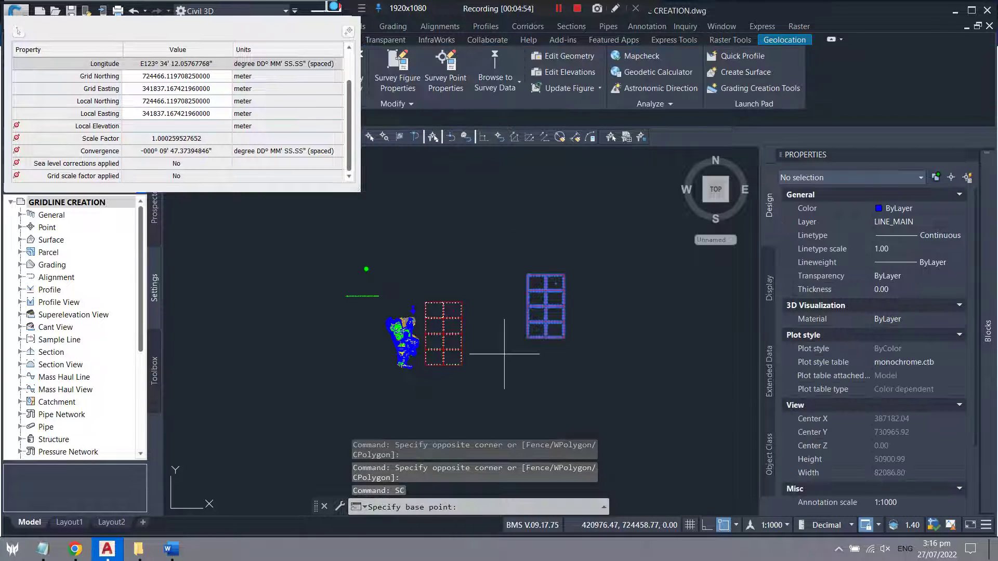
{"action": "left_click", "coordinate": [520, 341]}
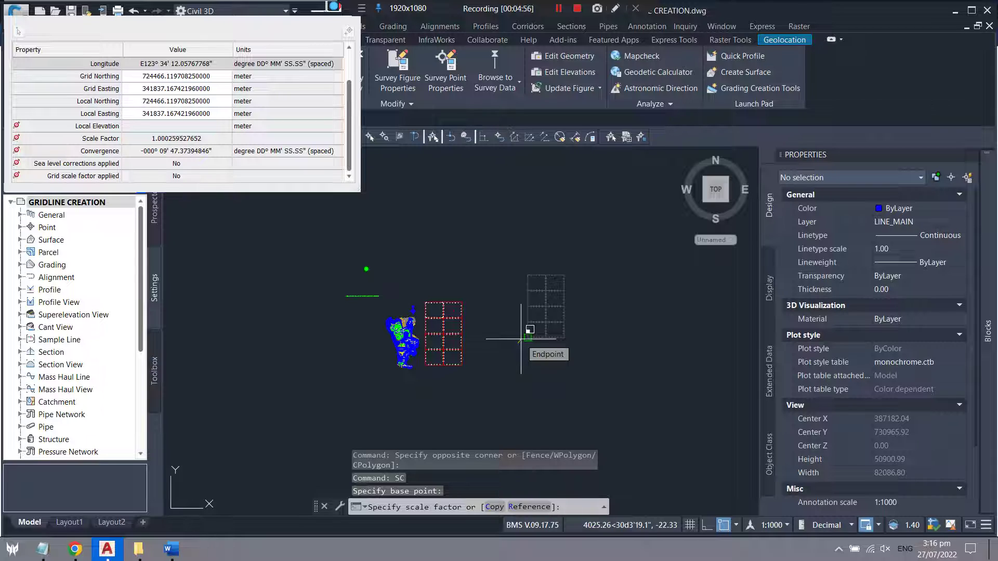
{"action": "type", "text": "100/1"}
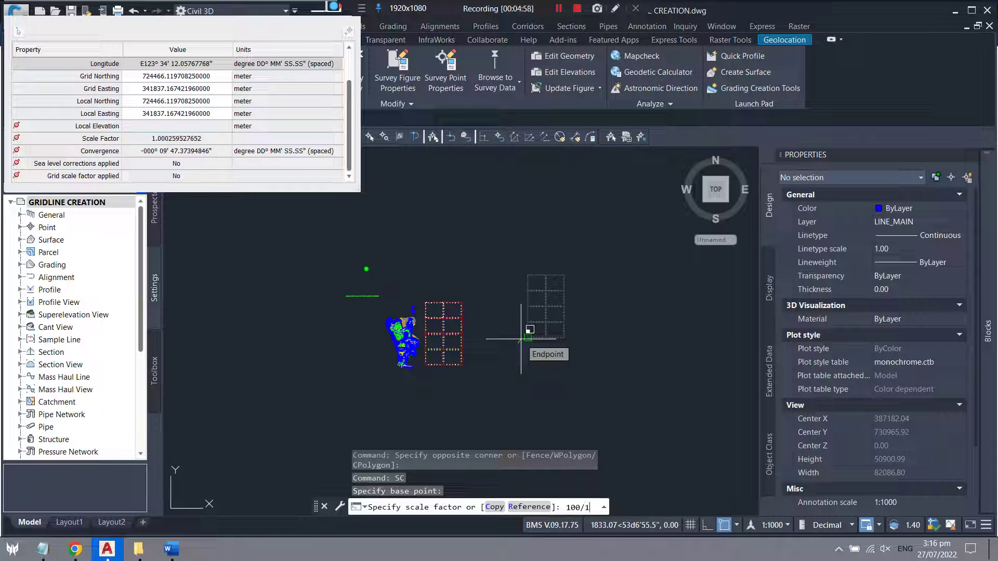
{"action": "type", "text": "0000"}
{"action": "key", "text": "Return"}
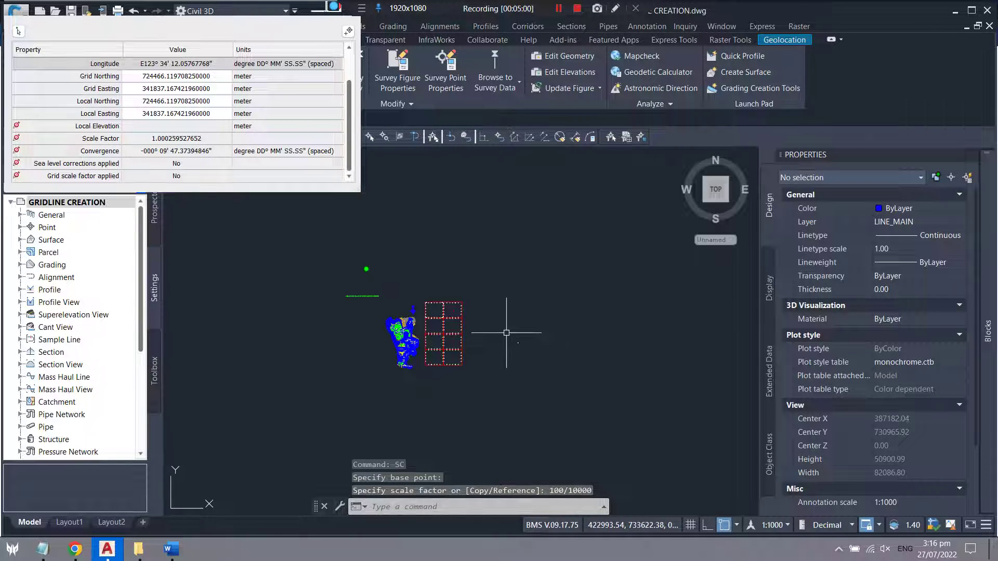
Select the scaled grid and begin moving it from its corner base point
{"action": "scroll", "coordinate": [521, 339], "scroll_direction": "up", "scroll_amount": 2}
{"action": "scroll", "coordinate": [521, 339], "scroll_direction": "up", "scroll_amount": 2}
{"action": "left_click", "coordinate": [535, 310]}
{"action": "left_click", "coordinate": [487, 379]}
{"action": "type", "text": "M"}
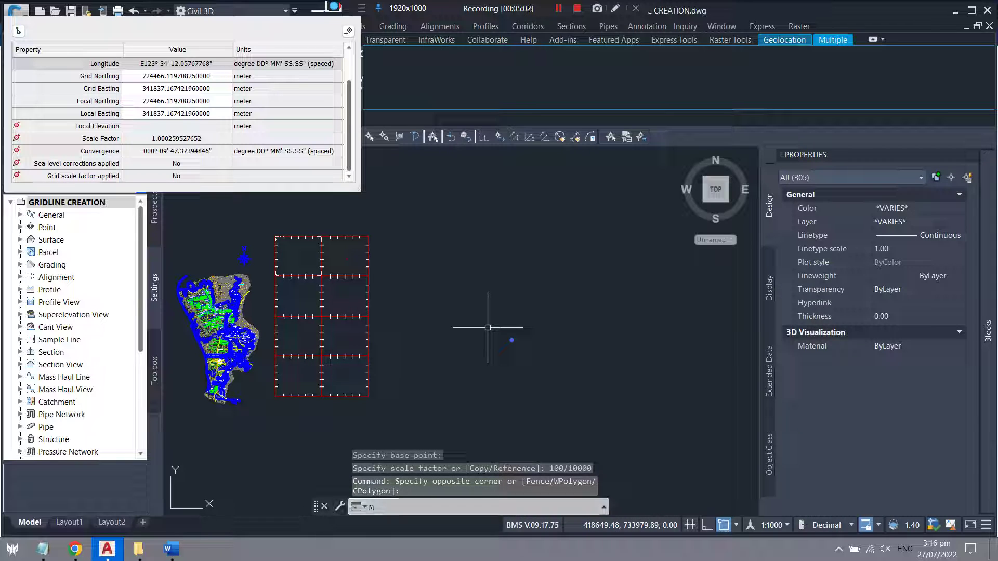
{"action": "key", "text": "Return"}
{"action": "left_click", "coordinate": [514, 339]}
{"action": "scroll", "coordinate": [402, 265], "scroll_direction": "up", "scroll_amount": 3}
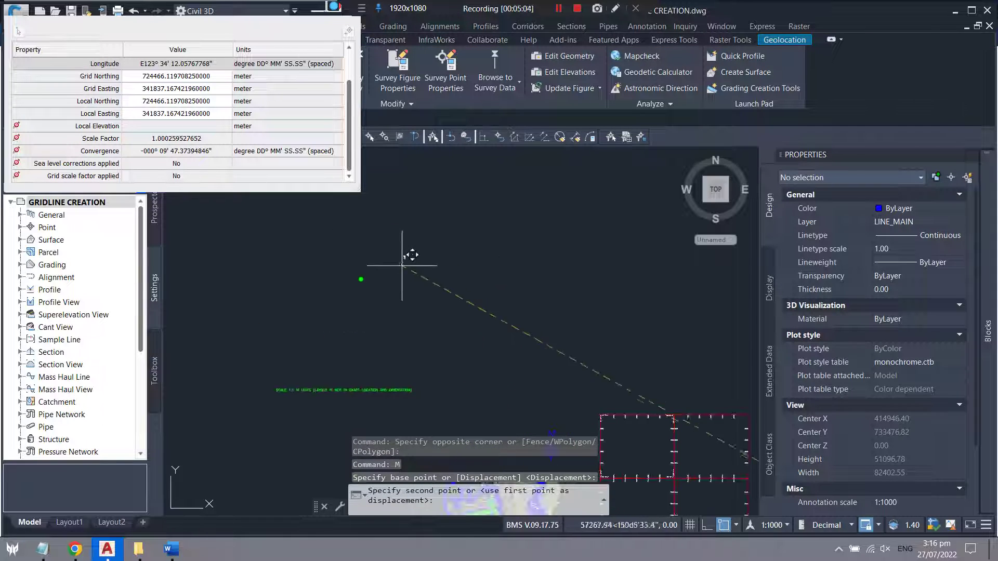
Drop the scaled grid at its new position and select the two top-left corner labels
{"action": "scroll", "coordinate": [338, 270], "scroll_direction": "down", "scroll_amount": 4}
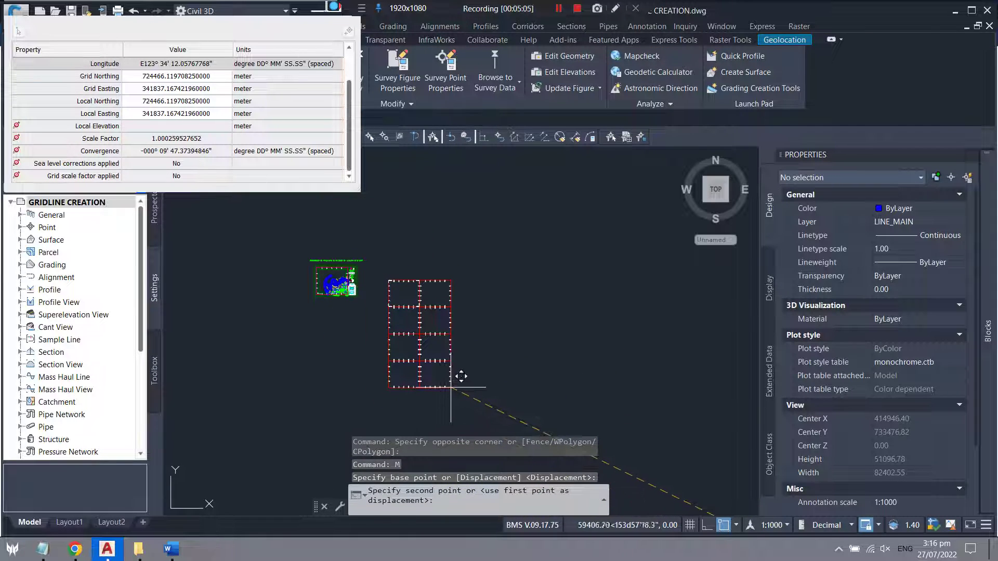
{"action": "left_click", "coordinate": [450, 387]}
{"action": "scroll", "coordinate": [431, 343], "scroll_direction": "up", "scroll_amount": 5}
{"action": "scroll", "coordinate": [411, 312], "scroll_direction": "up", "scroll_amount": 5}
{"action": "scroll", "coordinate": [399, 288], "scroll_direction": "up", "scroll_amount": 5}
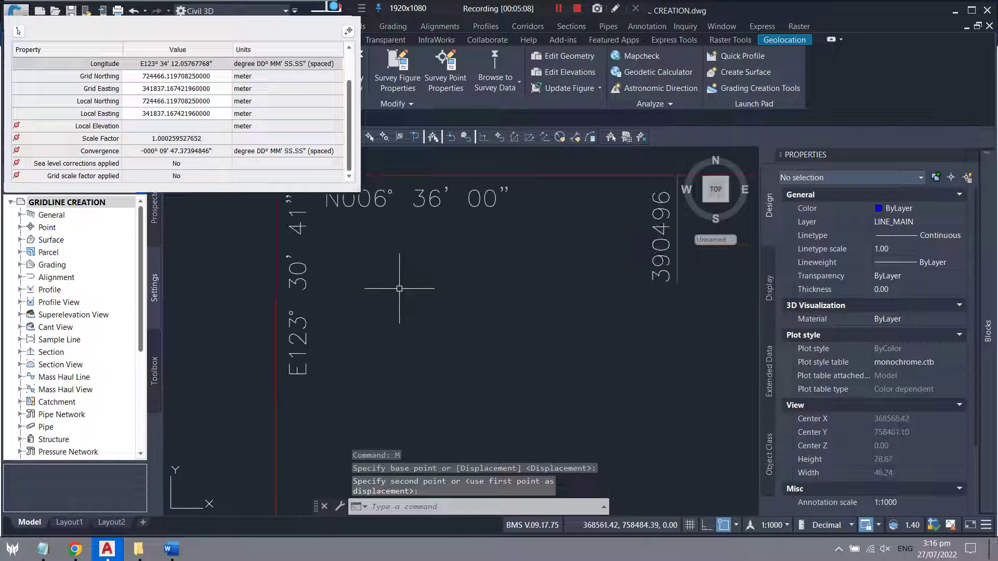
{"action": "left_click", "coordinate": [400, 289]}
{"action": "scroll", "coordinate": [396, 290], "scroll_direction": "down", "scroll_amount": 3}
{"action": "left_click", "coordinate": [376, 285]}
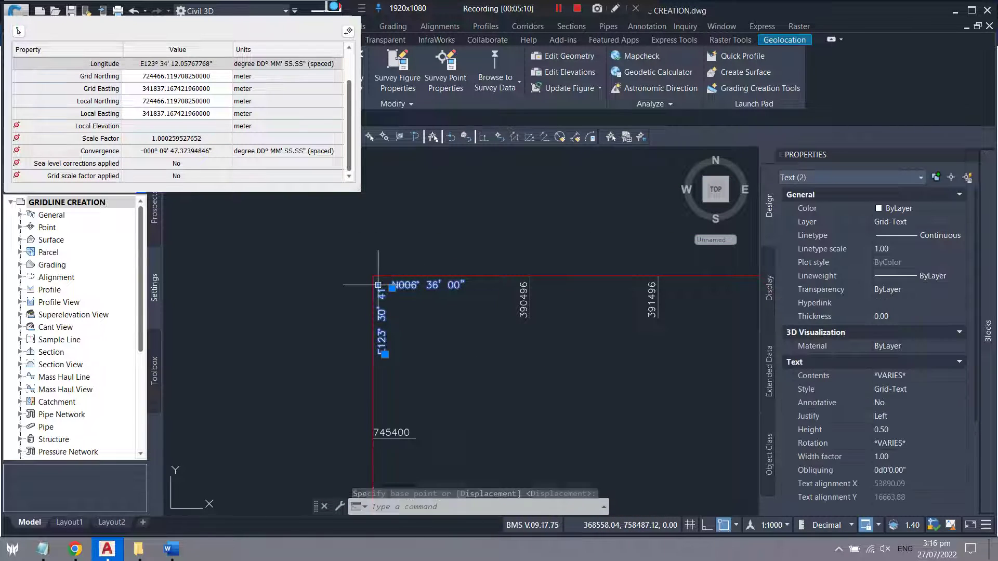
{"action": "scroll", "coordinate": [390, 239], "scroll_direction": "down", "scroll_amount": 3}
{"action": "scroll", "coordinate": [598, 218], "scroll_direction": "up", "scroll_amount": 5}
Add the label pairs at the other three corners, eight labels in all, and start COPY
{"action": "left_click", "coordinate": [603, 210]}
{"action": "left_click", "coordinate": [553, 268]}
{"action": "scroll", "coordinate": [556, 263], "scroll_direction": "down", "scroll_amount": 5}
{"action": "scroll", "coordinate": [559, 260], "scroll_direction": "up", "scroll_amount": 3}
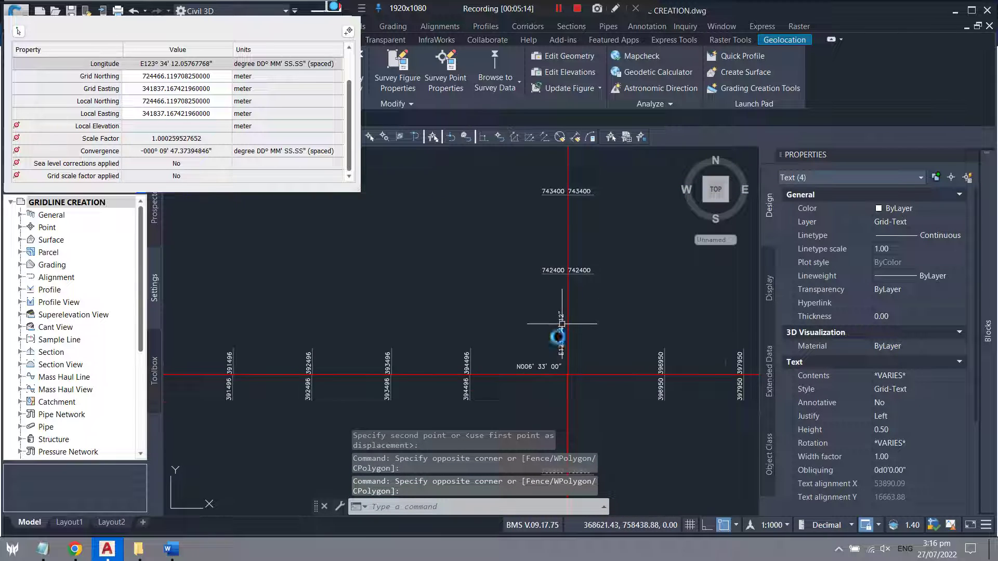
{"action": "scroll", "coordinate": [559, 261], "scroll_direction": "up", "scroll_amount": 3}
{"action": "left_click", "coordinate": [591, 345]}
{"action": "left_click", "coordinate": [485, 247]}
{"action": "scroll", "coordinate": [485, 246], "scroll_direction": "down", "scroll_amount": 3}
{"action": "scroll", "coordinate": [536, 279], "scroll_direction": "down", "scroll_amount": 2}
{"action": "scroll", "coordinate": [364, 270], "scroll_direction": "up", "scroll_amount": 4}
{"action": "left_click", "coordinate": [414, 241]}
{"action": "left_click", "coordinate": [333, 297]}
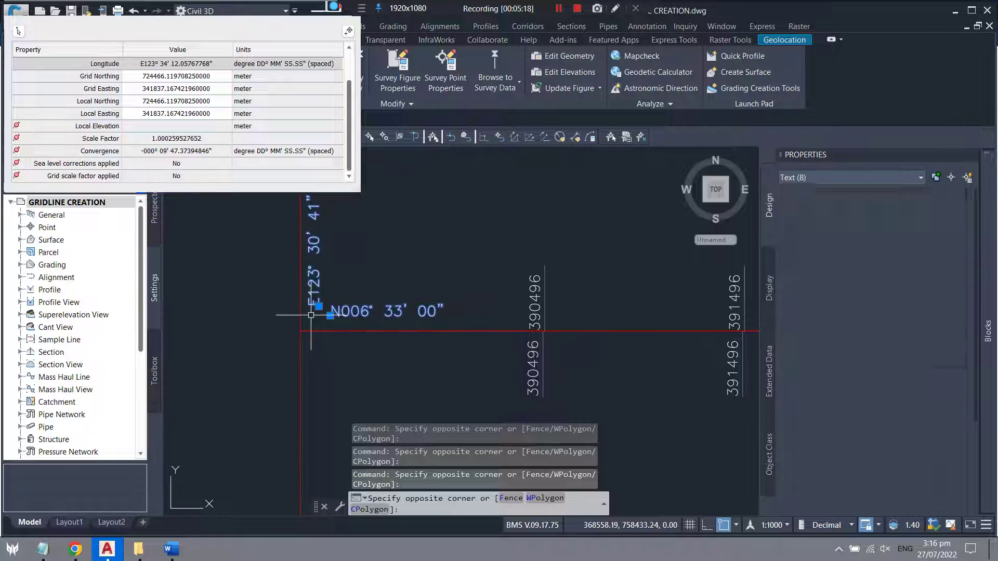
{"action": "scroll", "coordinate": [395, 291], "scroll_direction": "down", "scroll_amount": 5}
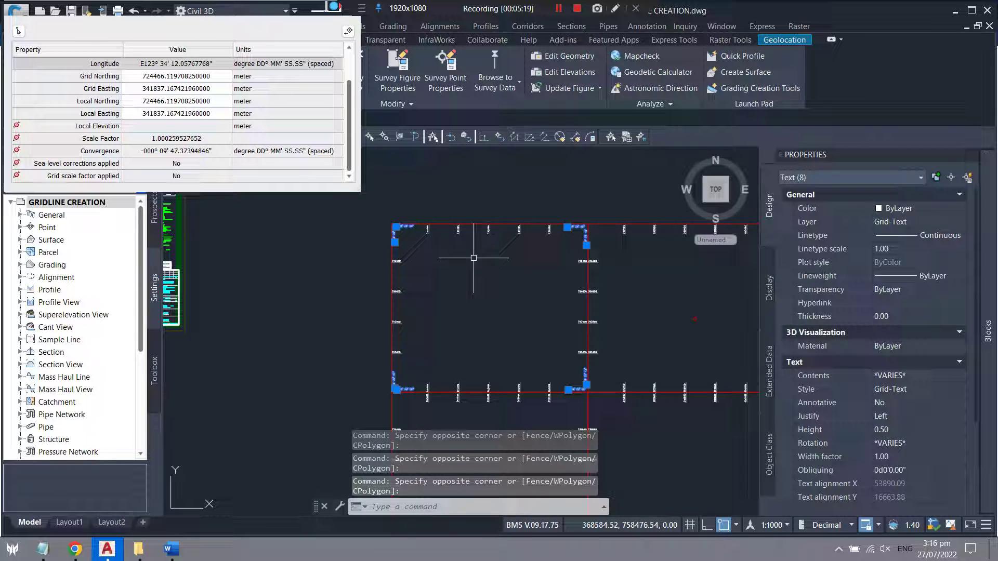
{"action": "type", "text": "CPO"}
{"action": "key", "text": "Return"}
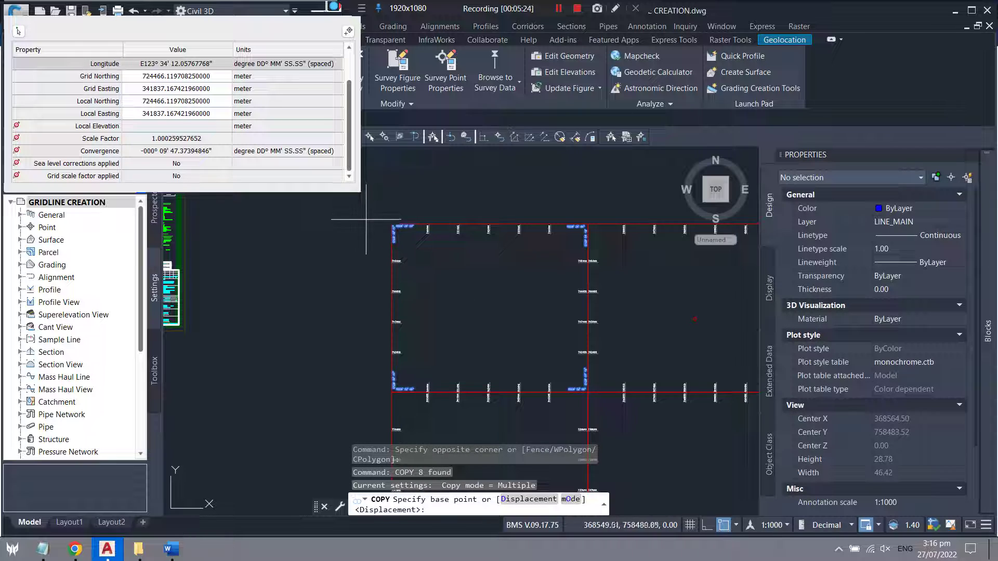
Copy the eight labels from the grid's top-left corner to the sheet's top-left corner
{"action": "scroll", "coordinate": [395, 225], "scroll_direction": "up", "scroll_amount": 3}
{"action": "scroll", "coordinate": [442, 219], "scroll_direction": "up", "scroll_amount": 3}
{"action": "left_click", "coordinate": [442, 213]}
{"action": "scroll", "coordinate": [547, 247], "scroll_direction": "down", "scroll_amount": 6}
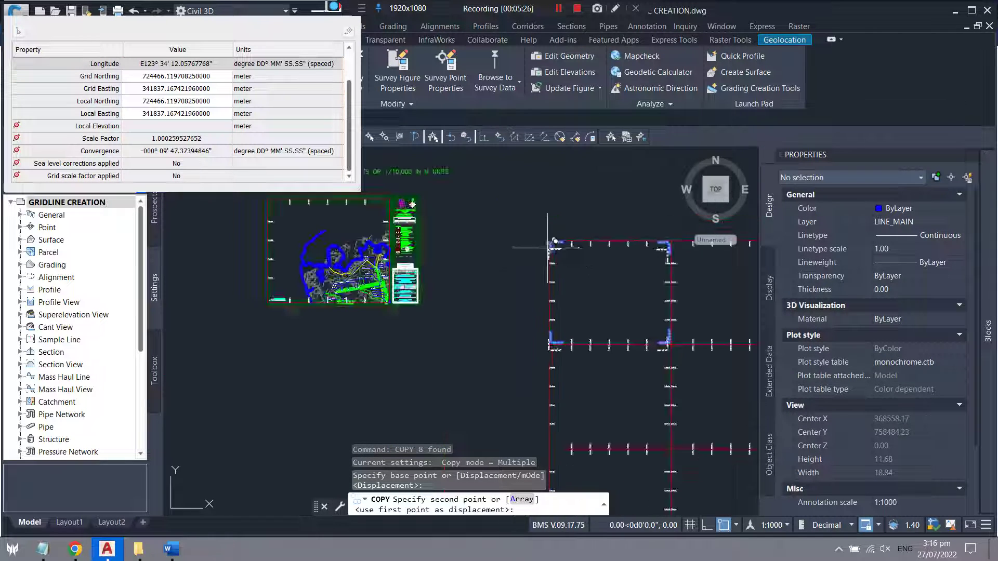
{"action": "scroll", "coordinate": [442, 239], "scroll_direction": "down", "scroll_amount": 3}
{"action": "scroll", "coordinate": [359, 219], "scroll_direction": "up", "scroll_amount": 6}
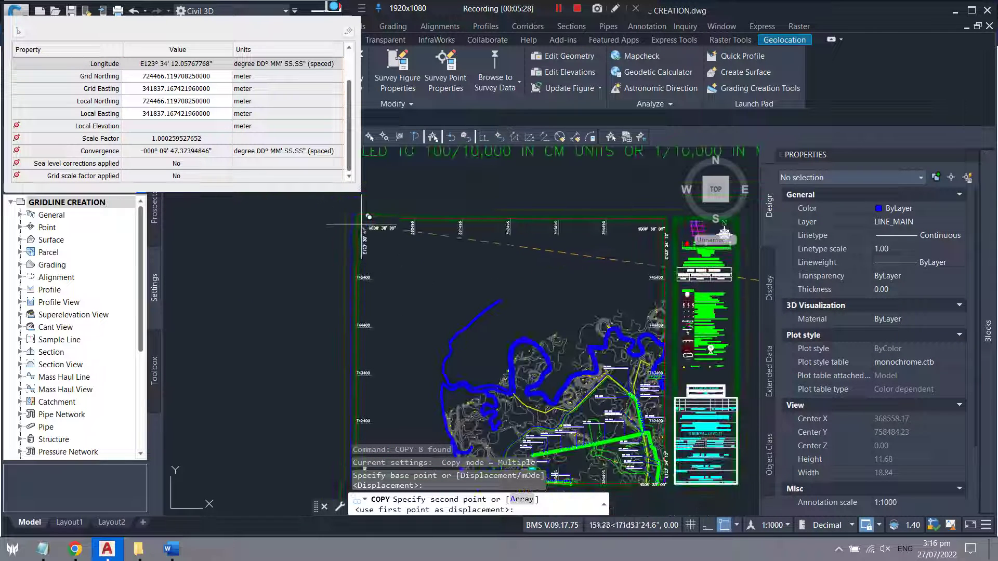
{"action": "scroll", "coordinate": [362, 221], "scroll_direction": "up", "scroll_amount": 5}
{"action": "left_click", "coordinate": [358, 217]}
{"action": "scroll", "coordinate": [364, 218], "scroll_direction": "down", "scroll_amount": 6}
{"action": "key", "text": "Escape"}
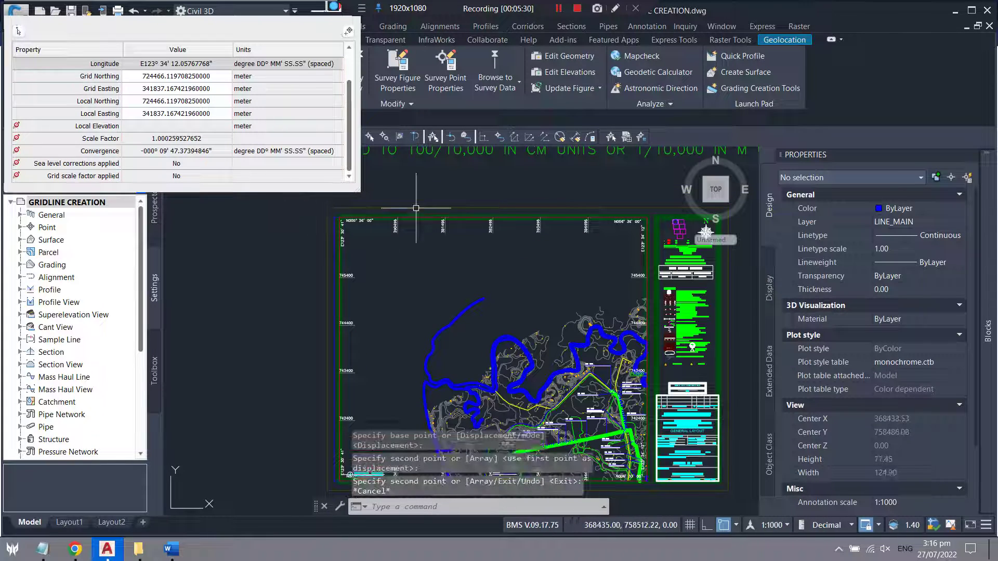
{"action": "scroll", "coordinate": [352, 219], "scroll_direction": "down", "scroll_amount": 4}
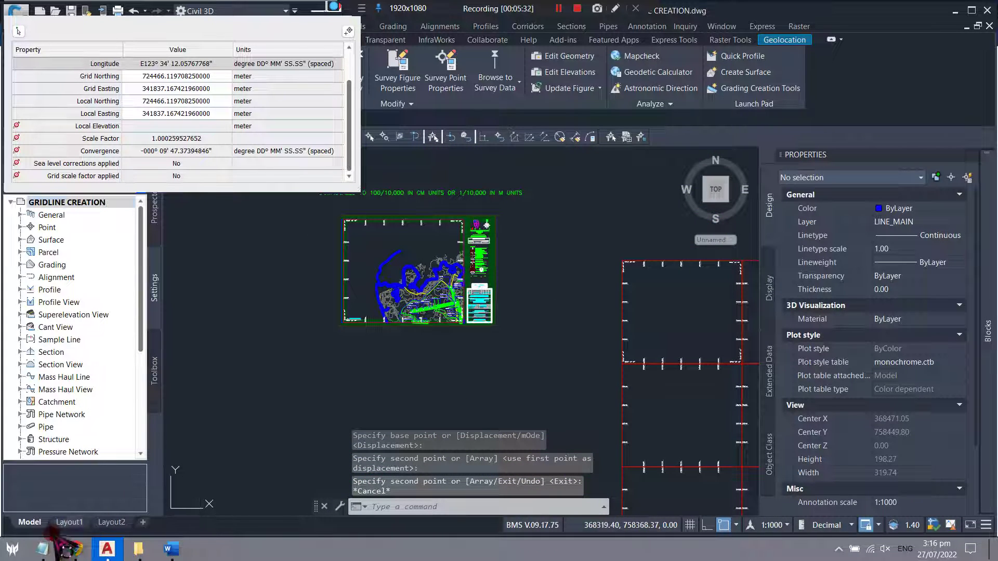
Review the Notepad steps on CRS settings and saving the project, then minimize the notes
{"action": "left_click", "coordinate": [42, 549]}
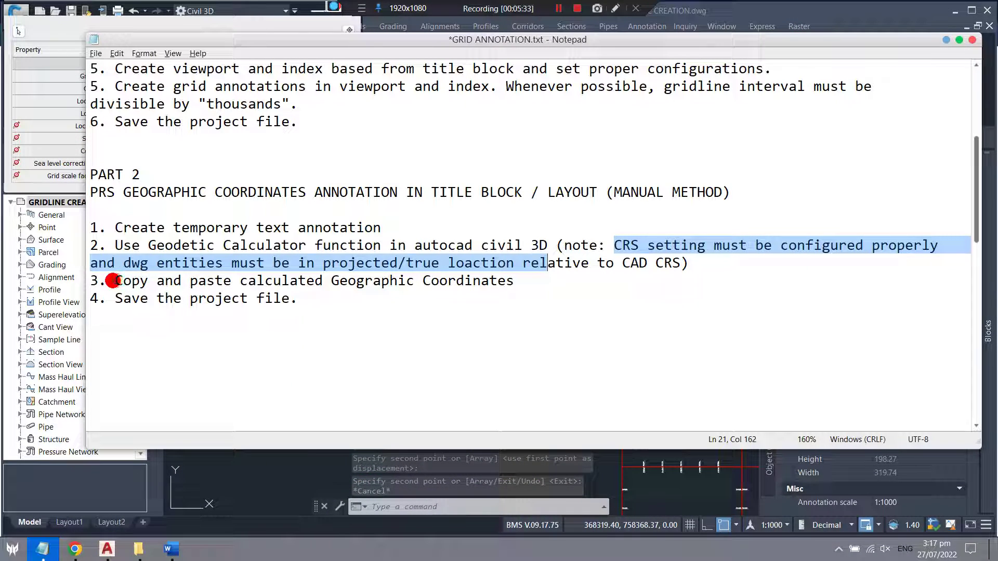
{"action": "left_click_drag", "start_coordinate": [113, 281], "coordinate": [524, 281]}
{"action": "left_click", "coordinate": [174, 324]}
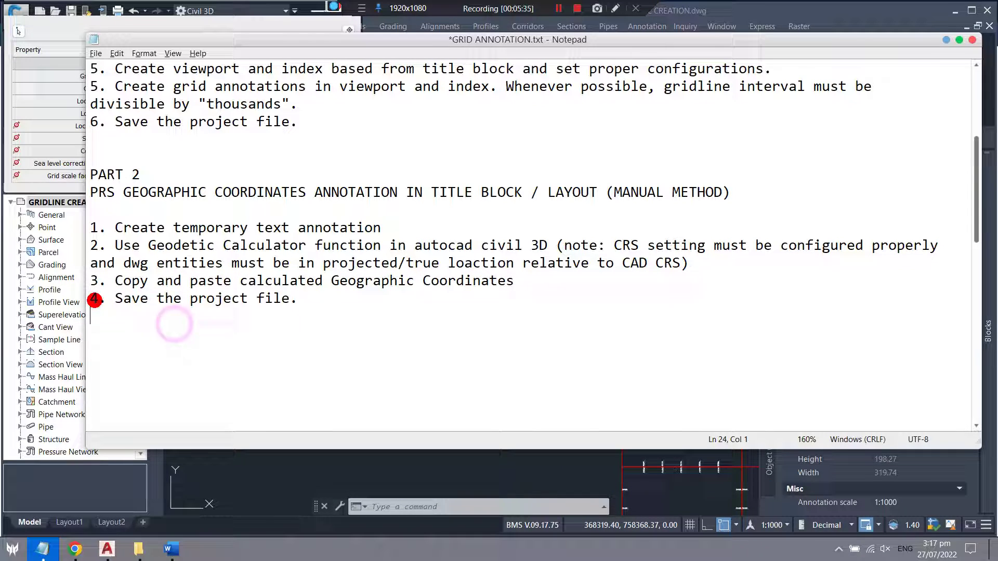
{"action": "left_click_drag", "start_coordinate": [95, 299], "coordinate": [254, 299]}
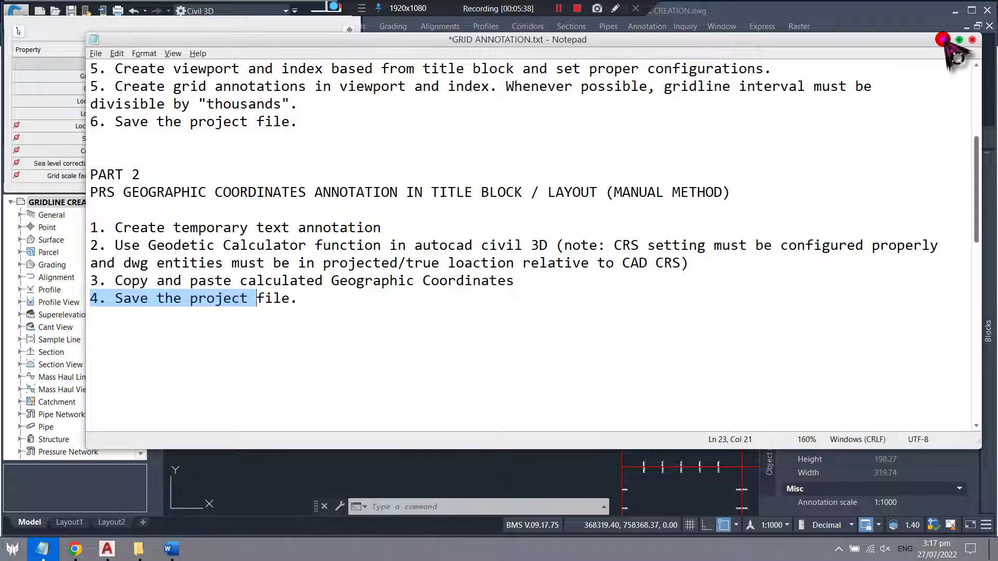
{"action": "left_click", "coordinate": [943, 40]}
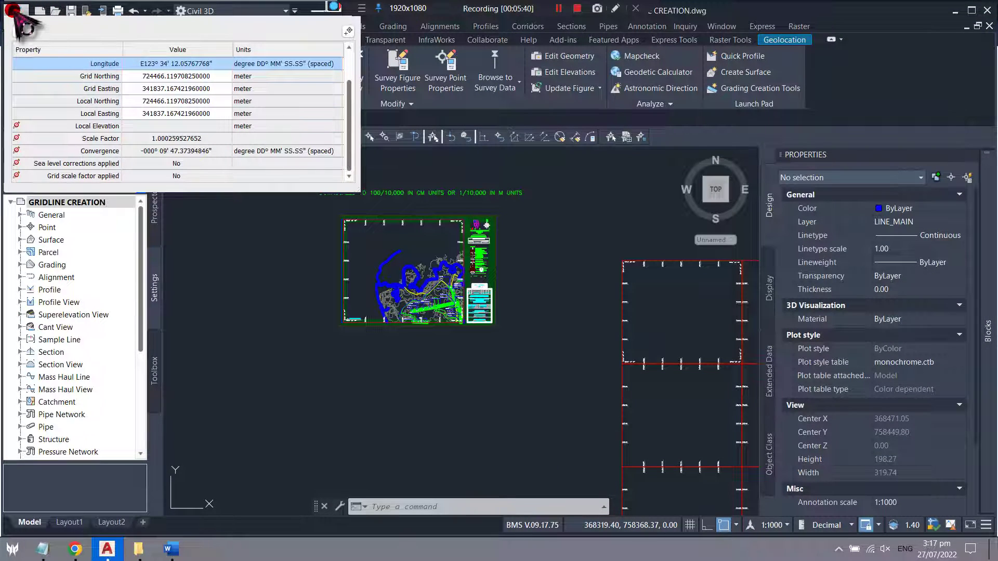
{"action": "scroll", "coordinate": [344, 359], "scroll_direction": "up", "scroll_amount": 3}
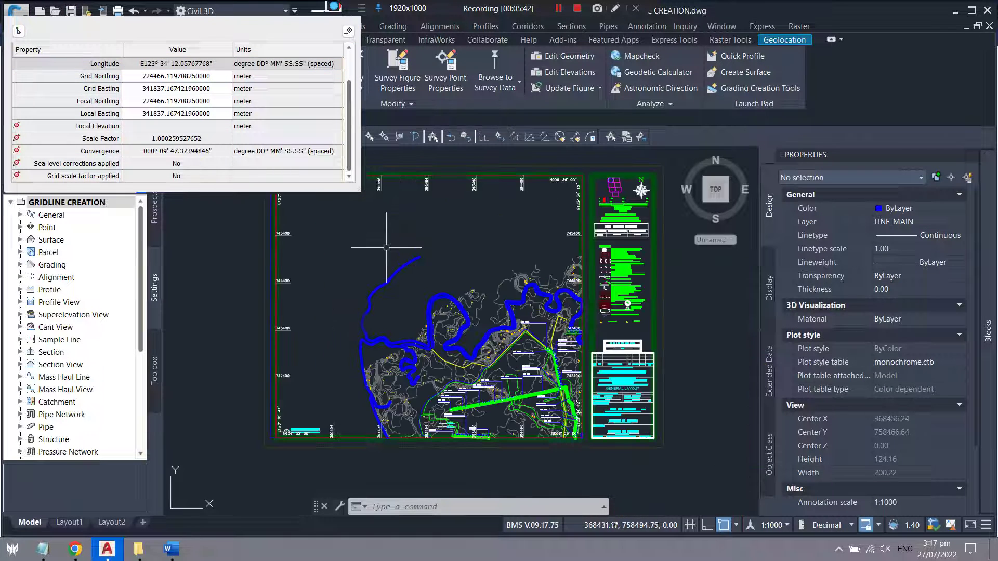
{"action": "scroll", "coordinate": [344, 359], "scroll_direction": "up", "scroll_amount": 3}
{"action": "scroll", "coordinate": [338, 349], "scroll_direction": "up", "scroll_amount": 3}
{"action": "scroll", "coordinate": [327, 328], "scroll_direction": "down", "scroll_amount": 5}
{"action": "scroll", "coordinate": [319, 306], "scroll_direction": "up", "scroll_amount": 4}
{"action": "scroll", "coordinate": [314, 252], "scroll_direction": "up", "scroll_amount": 3}
{"action": "scroll", "coordinate": [312, 223], "scroll_direction": "up", "scroll_amount": 2}
{"action": "scroll", "coordinate": [341, 230], "scroll_direction": "down", "scroll_amount": 5}
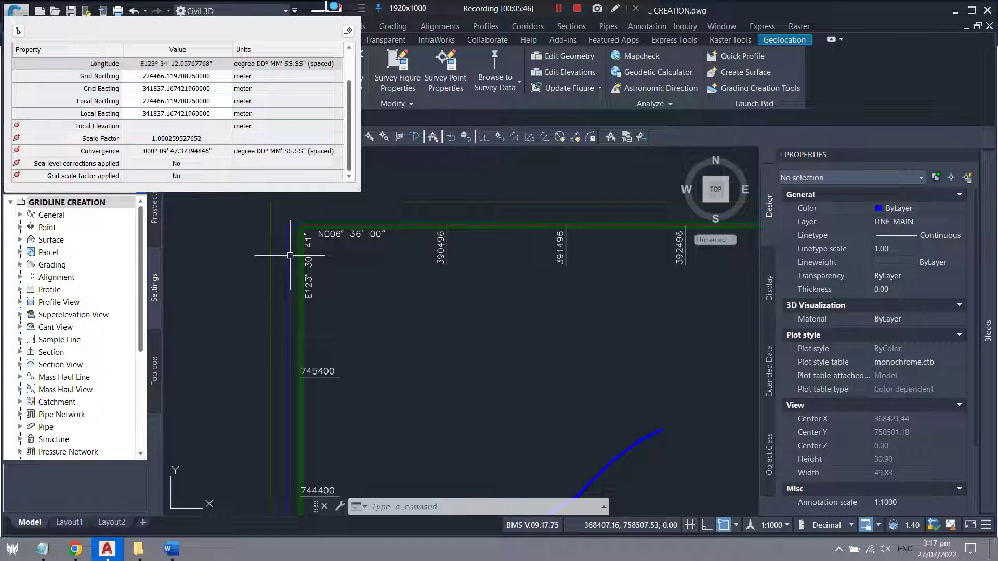